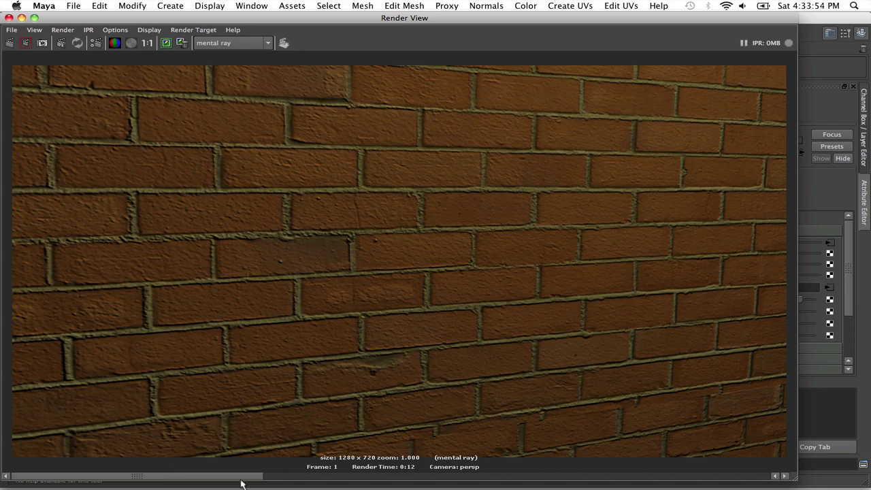
# Compare the stored wall renders with and without the bump map, and close the render window
pyautogui.moveTo(242, 478); pyautogui.dragTo(748, 478)
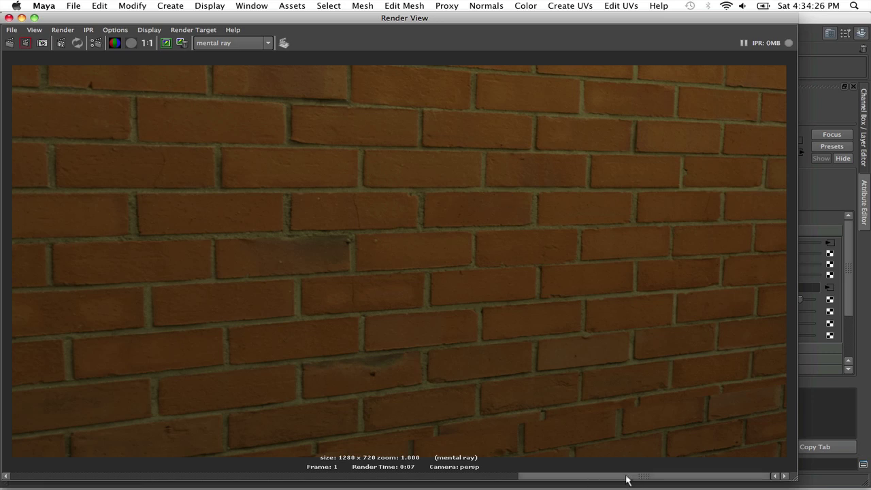
pyautogui.moveTo(626, 476); pyautogui.dragTo(170, 461)
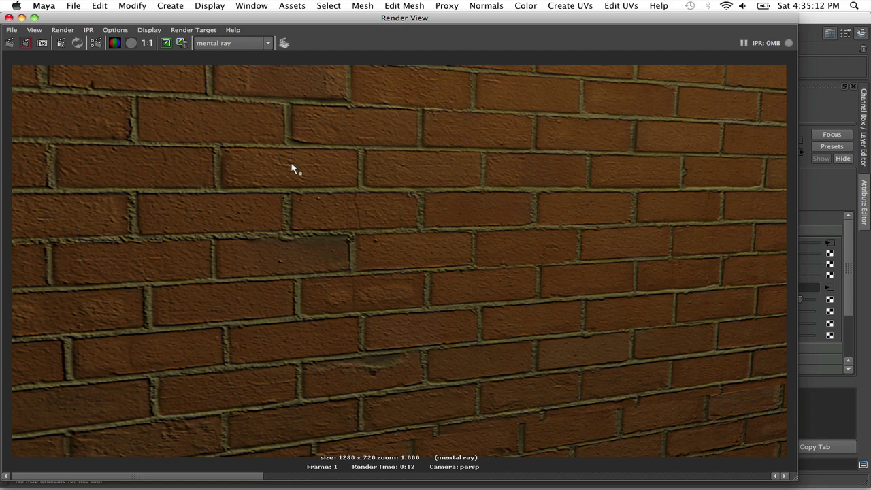
pyautogui.click(9, 17)
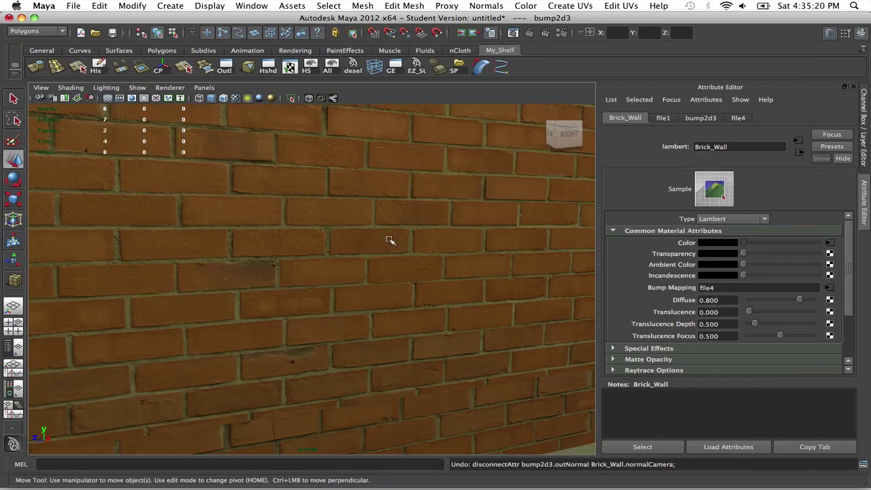
# Select the brick wall plane, break the Bump Mapping connection on its Brick_Wall material, and deselect the plane
pyautogui.press('f')
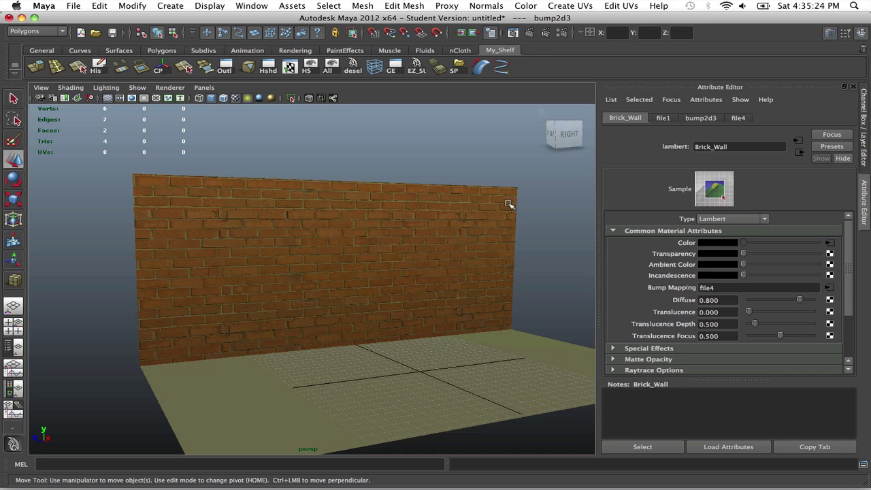
pyautogui.scroll(5, 320, 277)
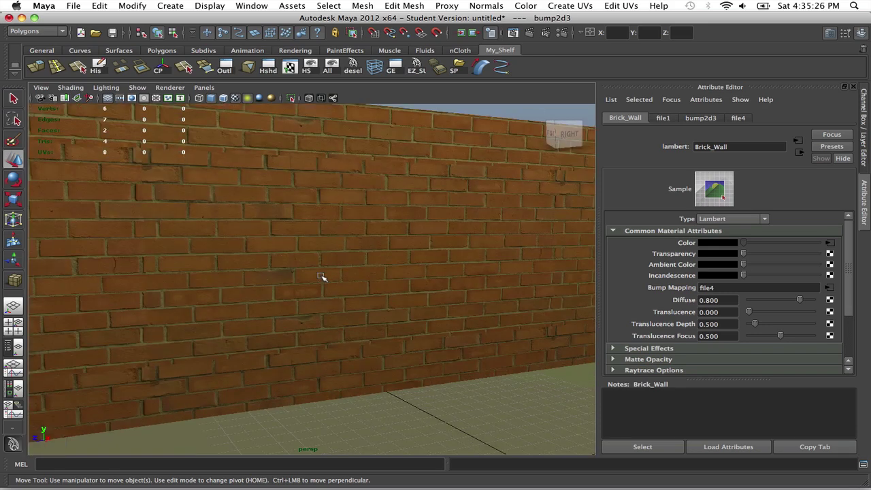
pyautogui.click(365, 227)
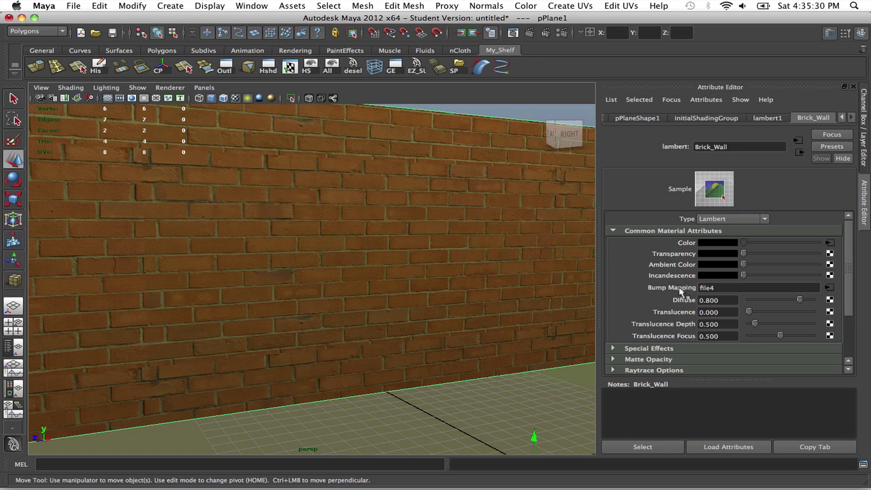
pyautogui.rightClick(679, 291)
pyautogui.click(708, 315)
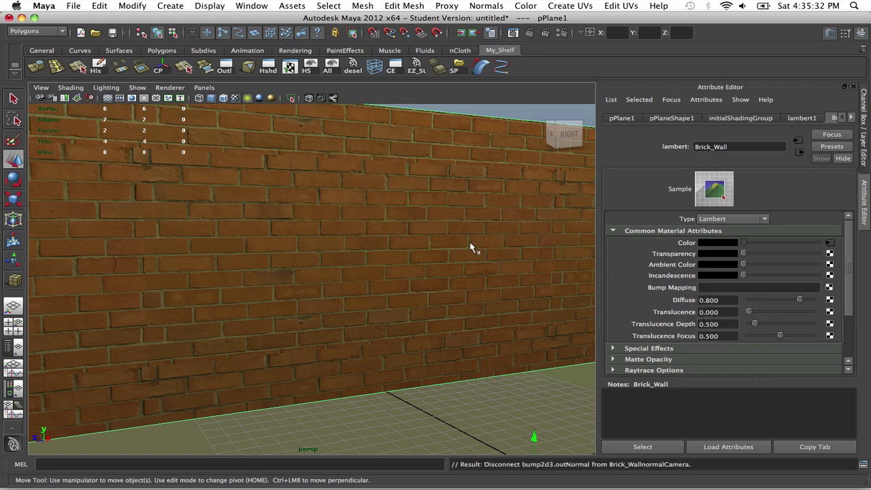
pyautogui.scroll(-5, 471, 248)
pyautogui.click(394, 140)
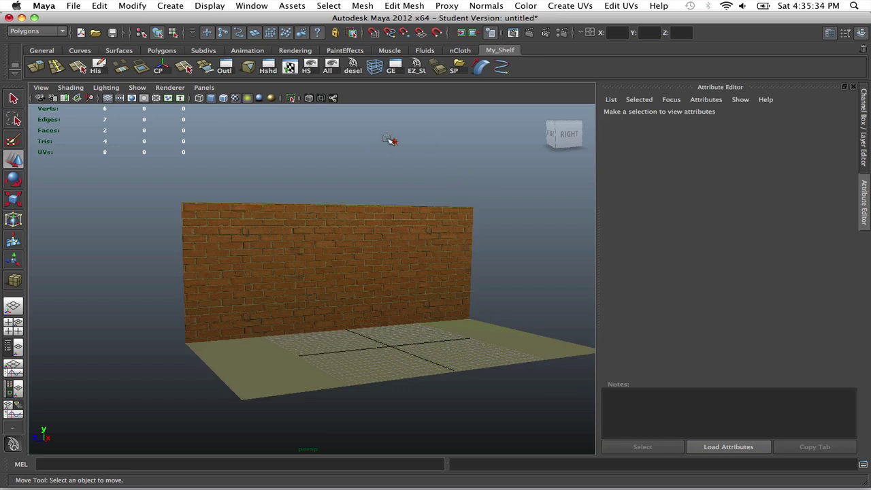
pyautogui.scroll(5, 363, 235)
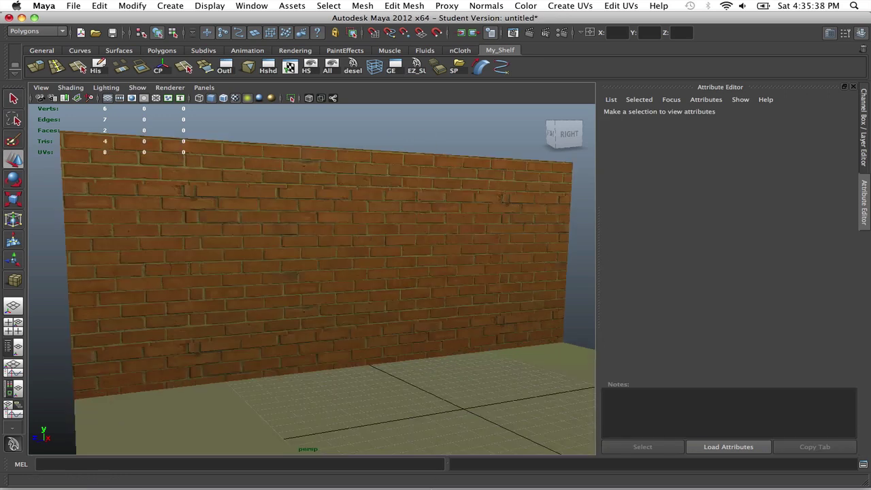
# Switch to Photoshop with the brick texture and reset the foreground and background colours to black and white
pyautogui.click(453, 481)
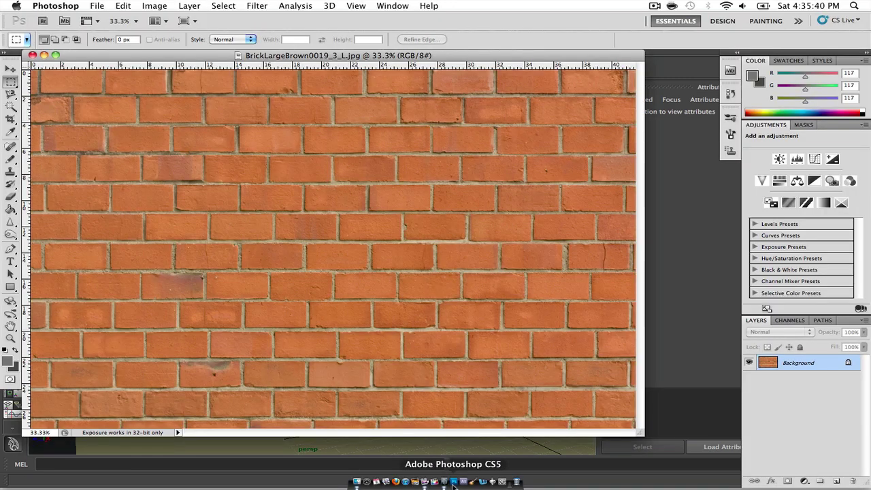
pyautogui.moveTo(298, 60); pyautogui.dragTo(352, 74)
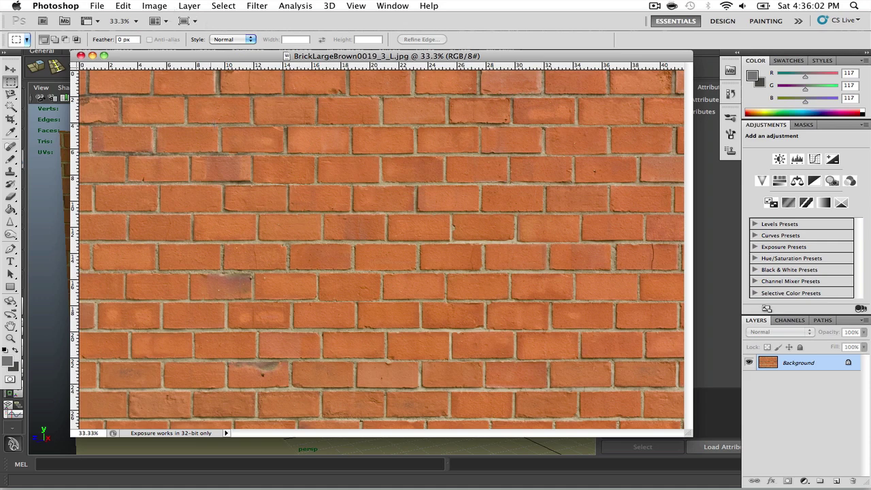
pyautogui.click(5, 350)
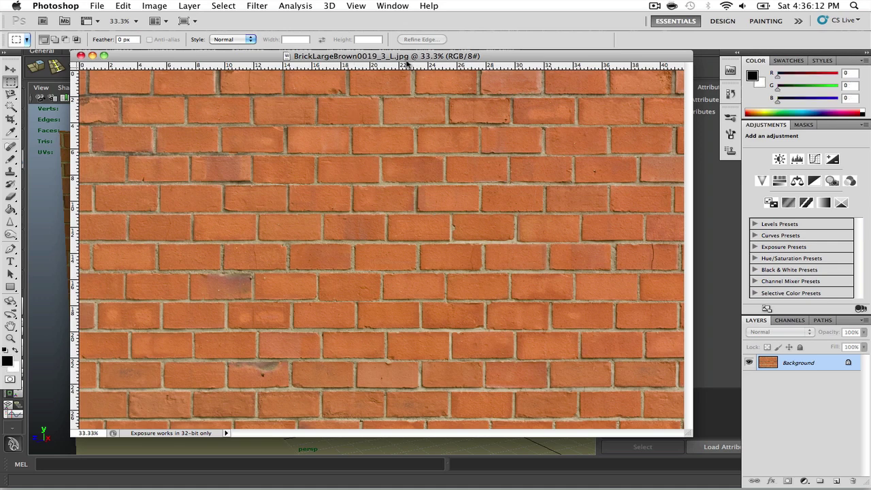
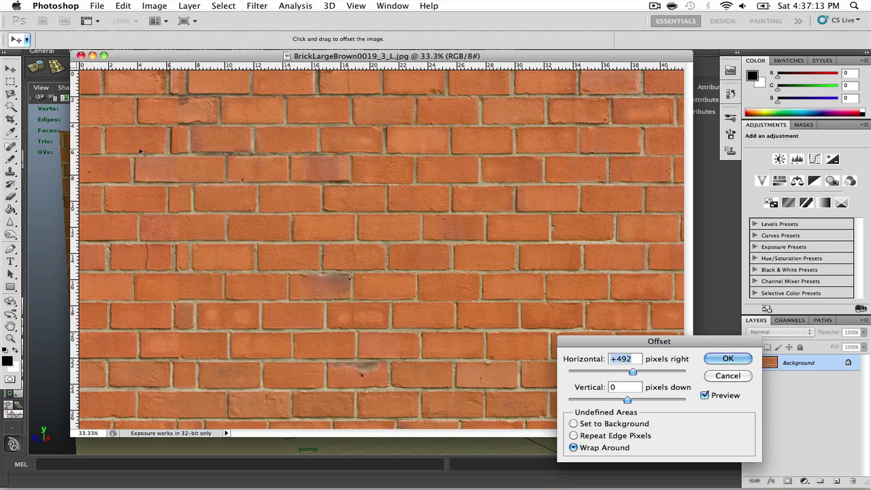
pyautogui.click(737, 379)
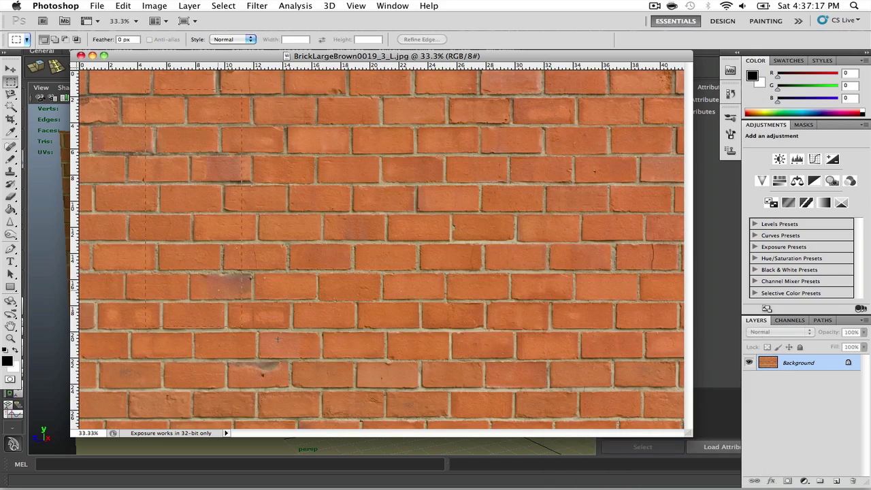
# Copy a tall rectangular block of bricks to a new layer and move it over the right side of the texture
pyautogui.moveTo(303, 388); pyautogui.dragTo(303, 387)
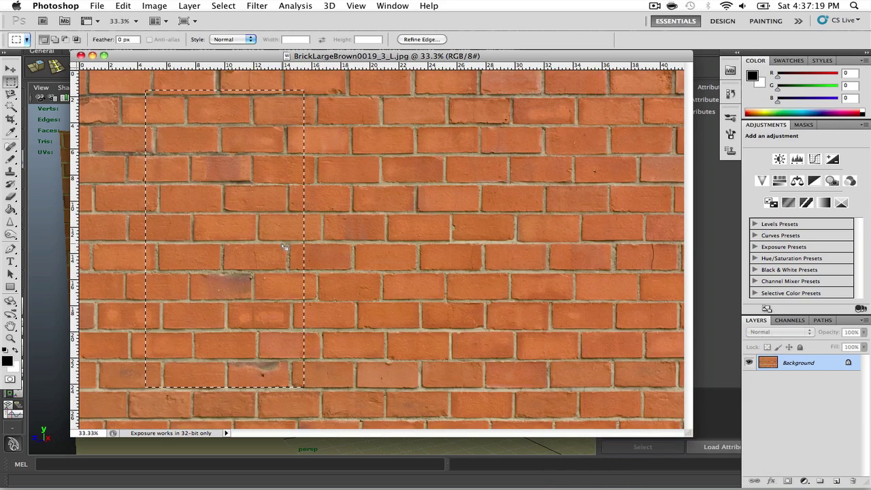
pyautogui.press('super+j')
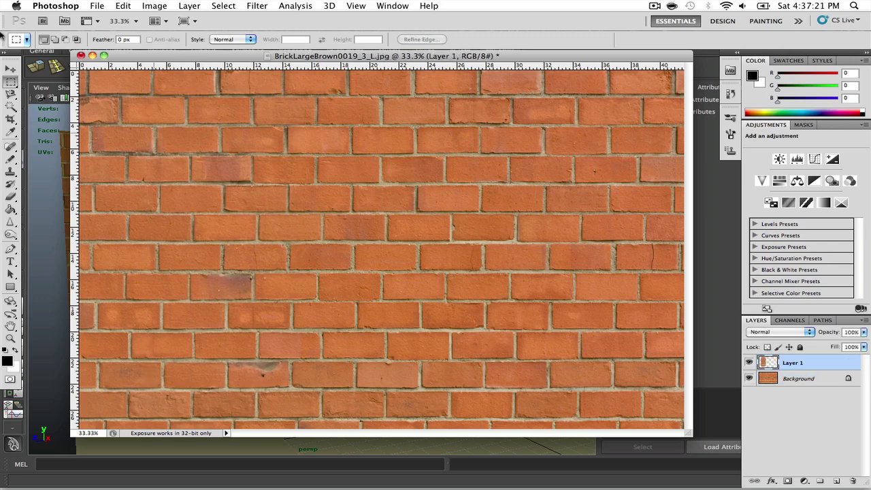
pyautogui.click(10, 69)
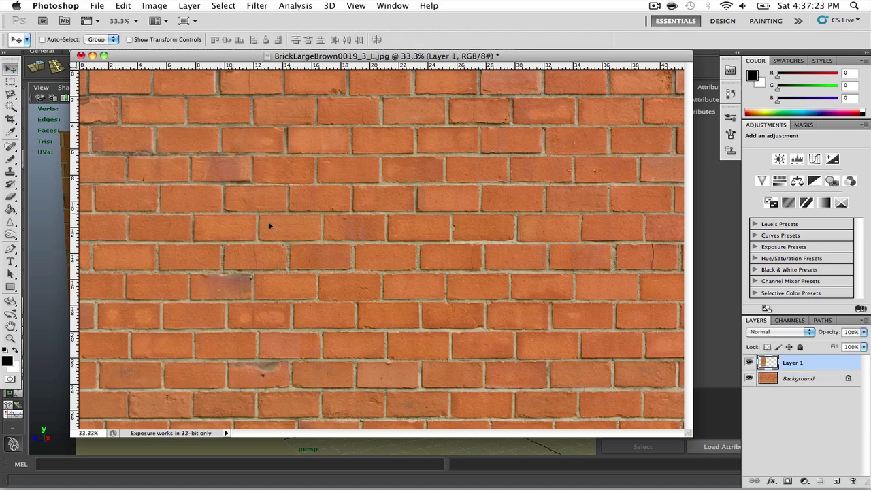
pyautogui.moveTo(270, 226); pyautogui.dragTo(600, 209)
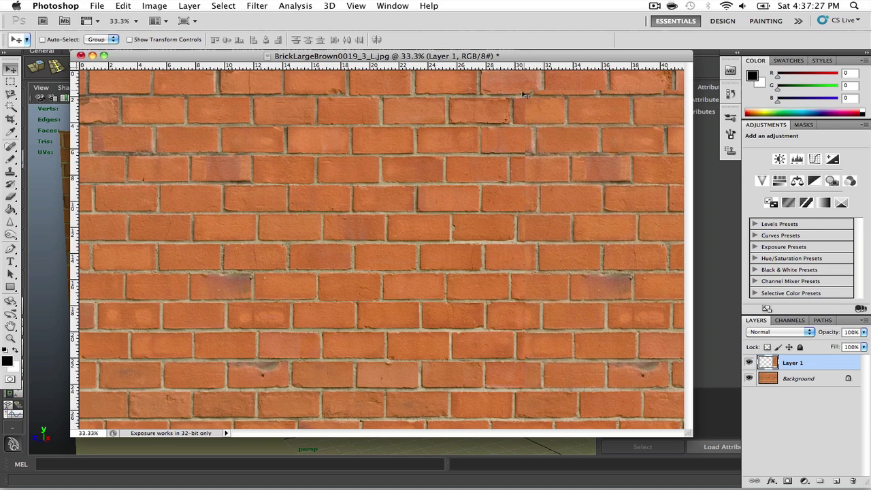
# Look over the healing tools, return to the Move tool and delete the copied brick layer
pyautogui.click(9, 165)
pyautogui.click(11, 147)
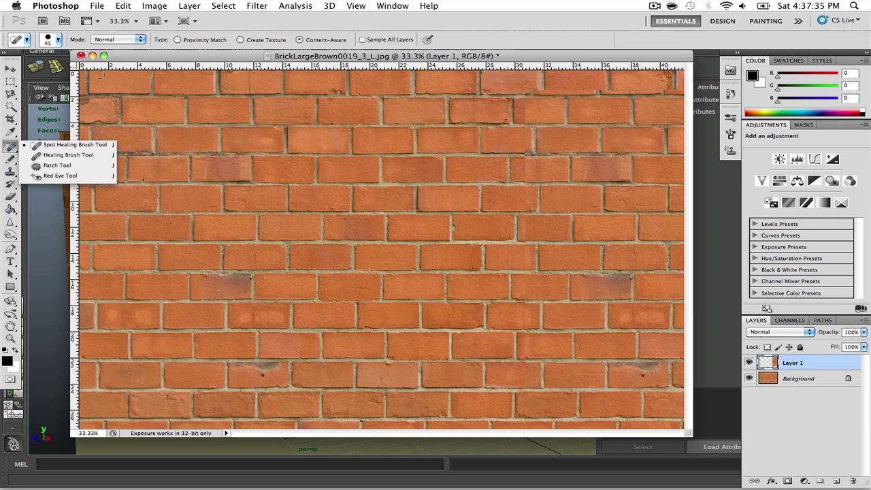
pyautogui.press('v')
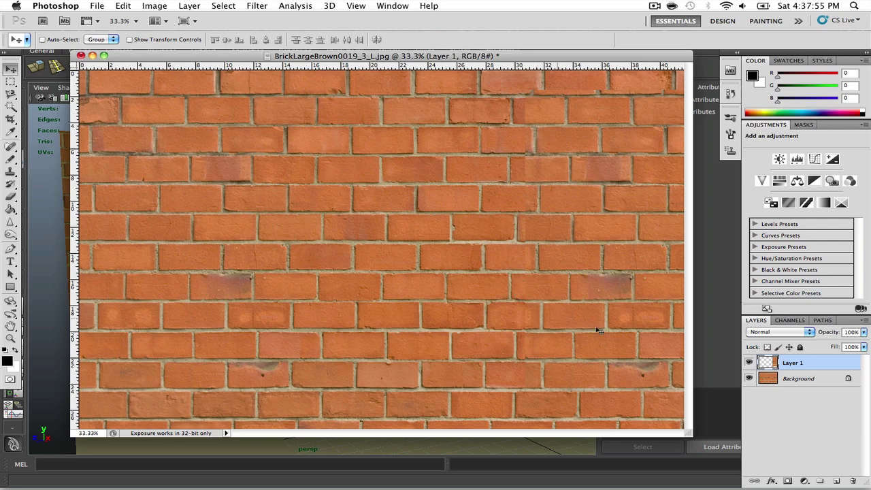
pyautogui.press('Delete')
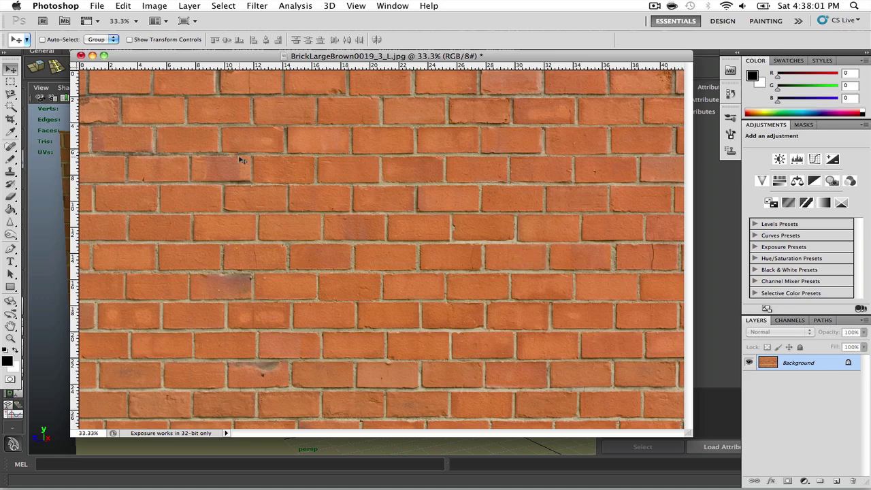
# Convert the brick texture to Grayscale mode
pyautogui.click(161, 6)
pyautogui.moveTo(162, 19)
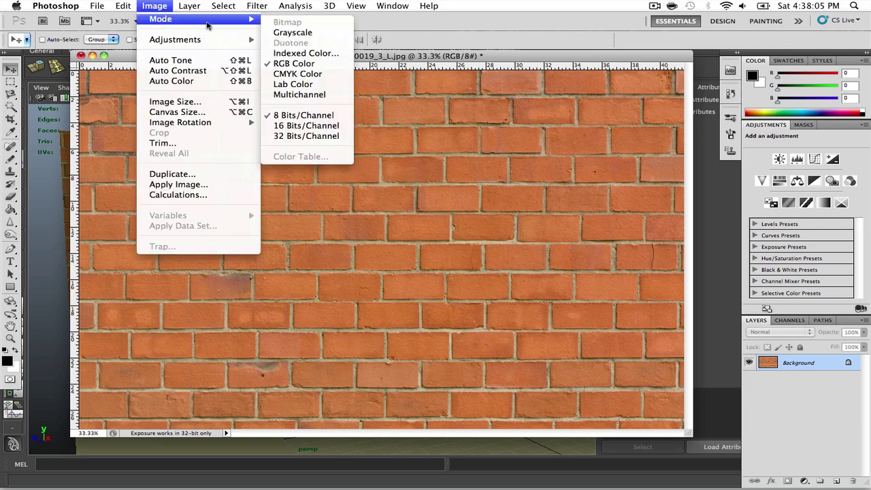
pyautogui.click(297, 34)
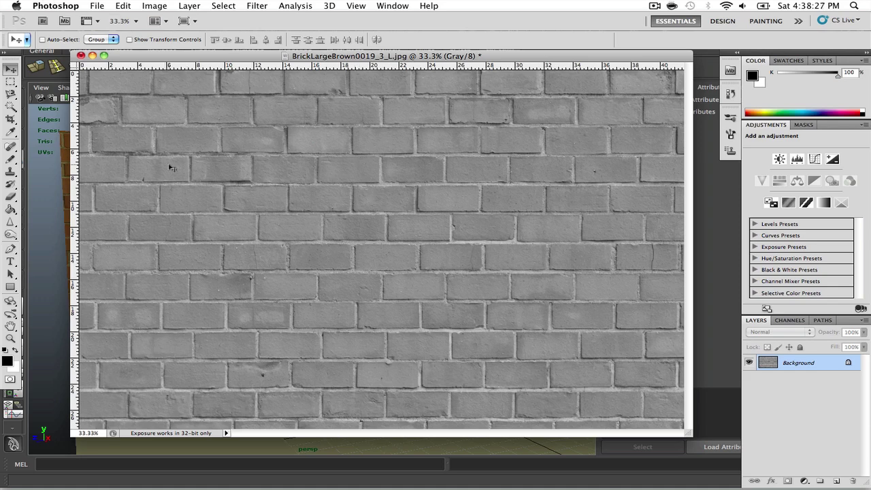
# Adjust the grayscale brick texture to brightness -50 and contrast 78
pyautogui.click(165, 5)
pyautogui.moveTo(184, 41)
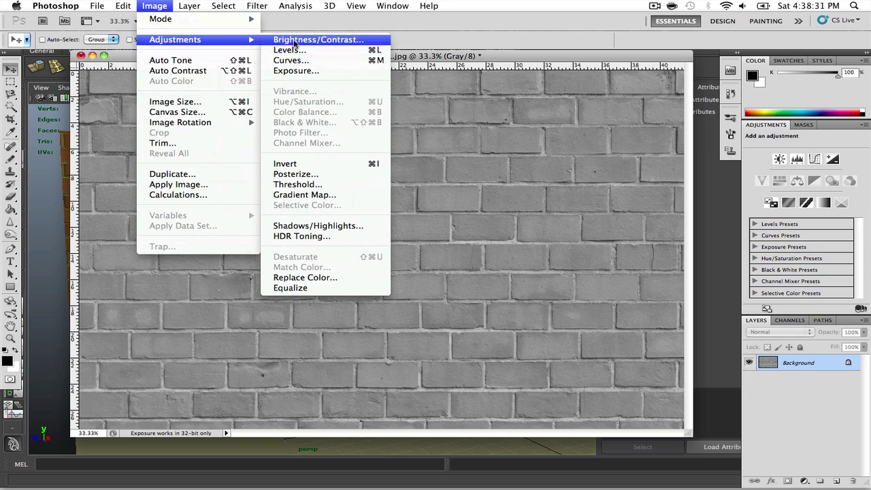
pyautogui.click(317, 39)
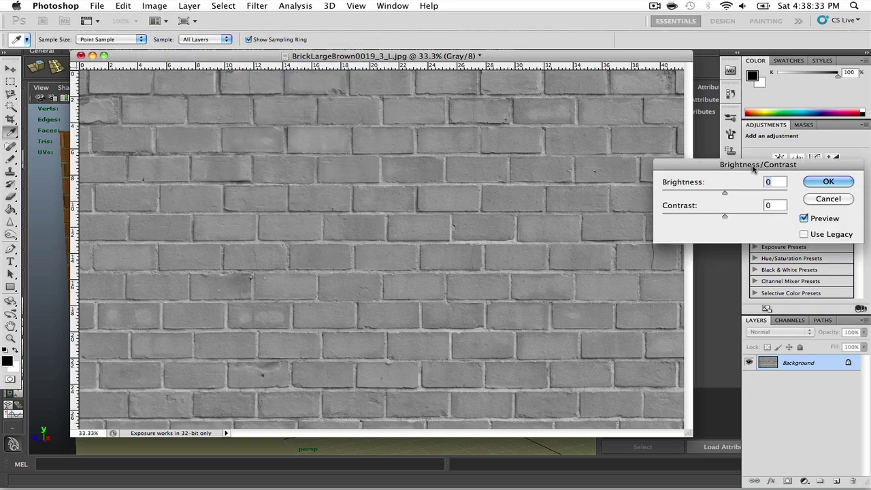
pyautogui.moveTo(750, 166); pyautogui.dragTo(688, 123)
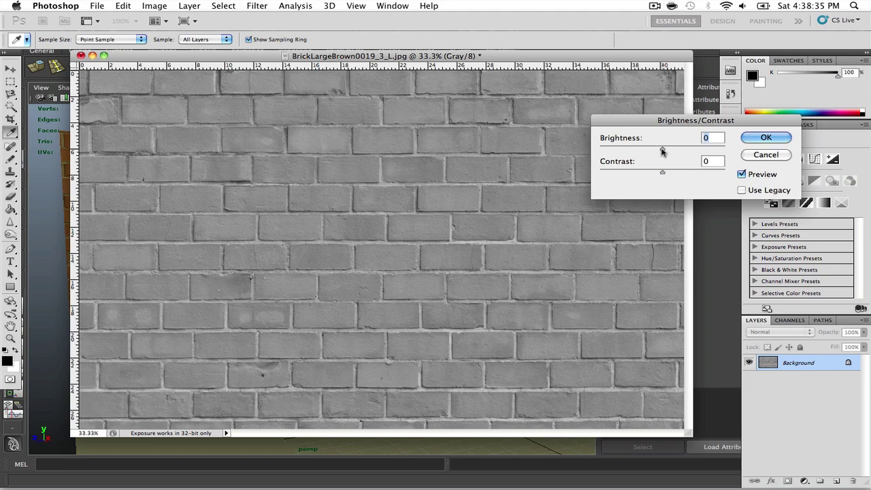
pyautogui.moveTo(662, 149); pyautogui.dragTo(711, 174)
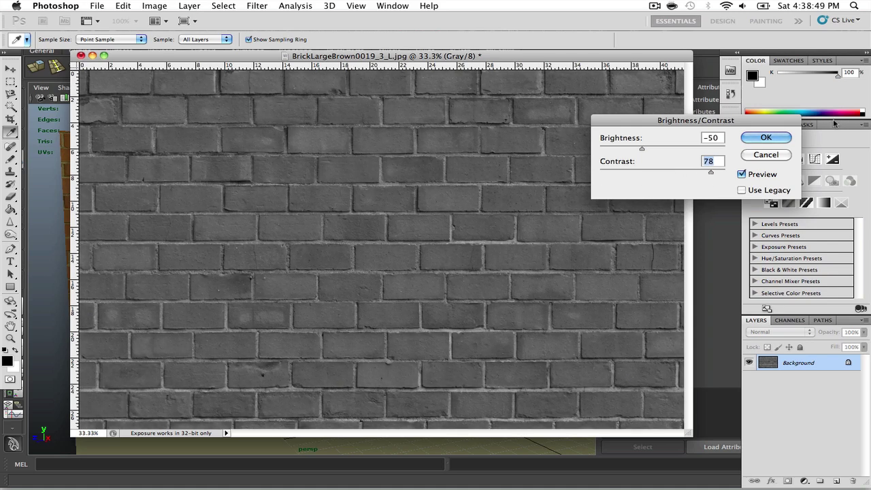
pyautogui.click(758, 139)
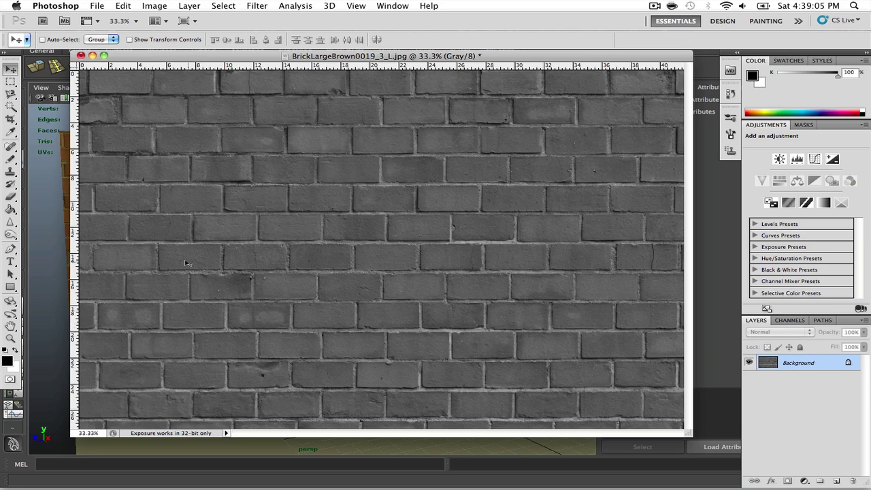
# Try lightening several individual bricks across the grayscale texture with the Dodge tool
pyautogui.click(10, 234)
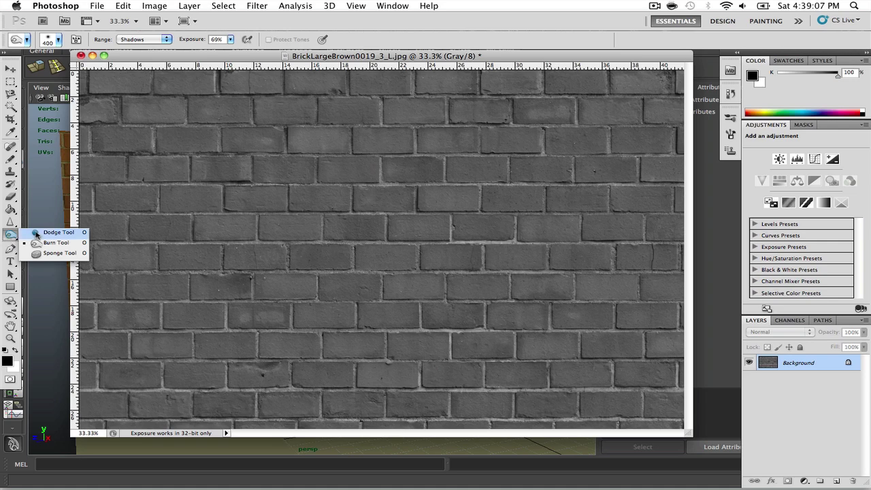
pyautogui.click(48, 242)
pyautogui.moveTo(332, 313); pyautogui.dragTo(326, 311)
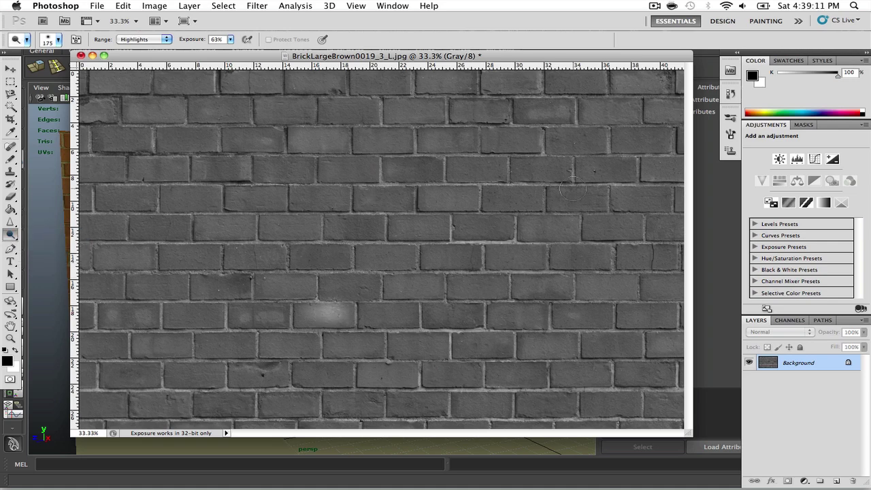
pyautogui.moveTo(573, 190)
pyautogui.mouseDown()
pyautogui.moveTo(539, 179)
pyautogui.moveTo(507, 208)
pyautogui.mouseUp()
pyautogui.press('super+z')
pyautogui.click(475, 288)
pyautogui.click(122, 136)
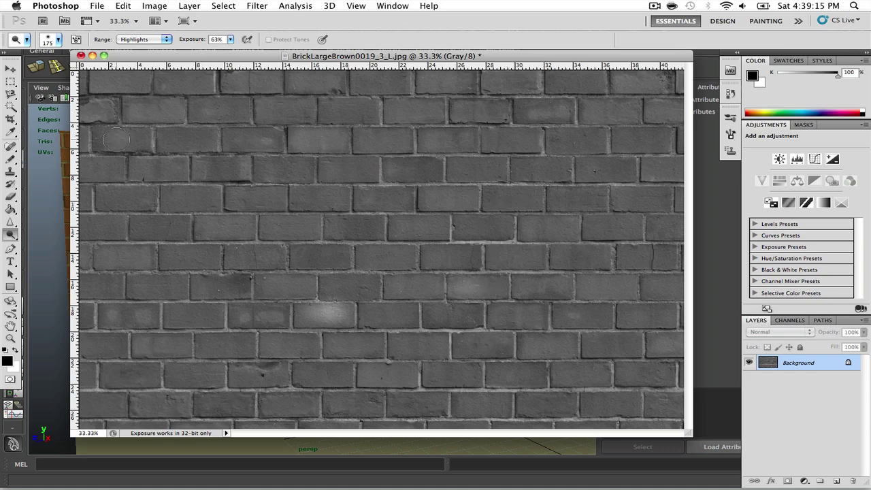
pyautogui.click(582, 377)
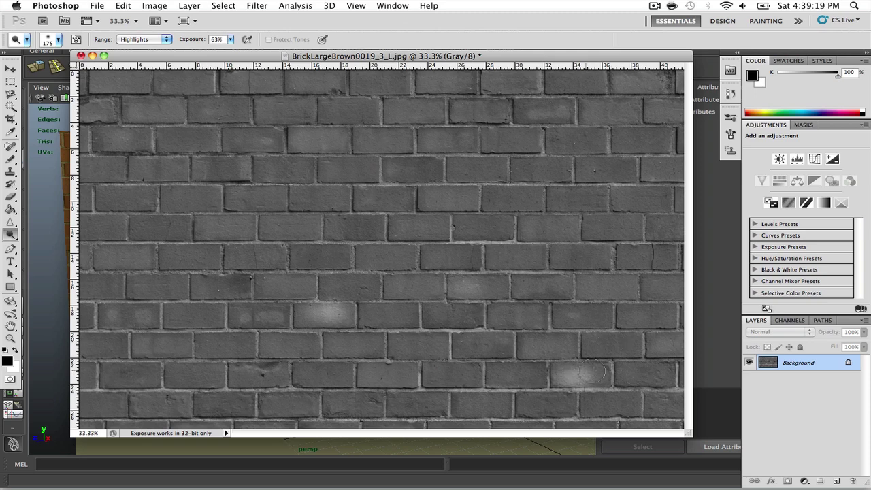
# Undo all the dodge strokes on the bricks
pyautogui.hotkey('ctrl', 'alt', 'z')
pyautogui.hotkey('ctrl', 'alt', 'z')
pyautogui.hotkey('ctrl', 'alt', 'z')
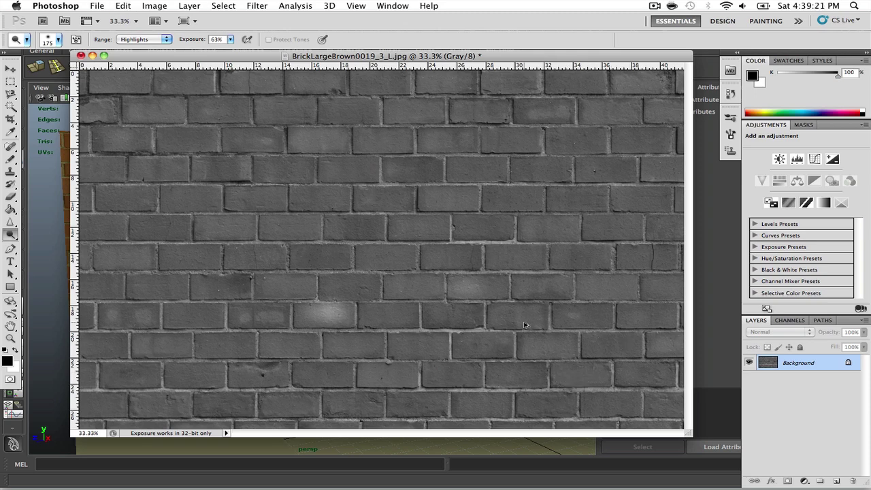
pyautogui.hotkey('ctrl', 'alt', 'z')
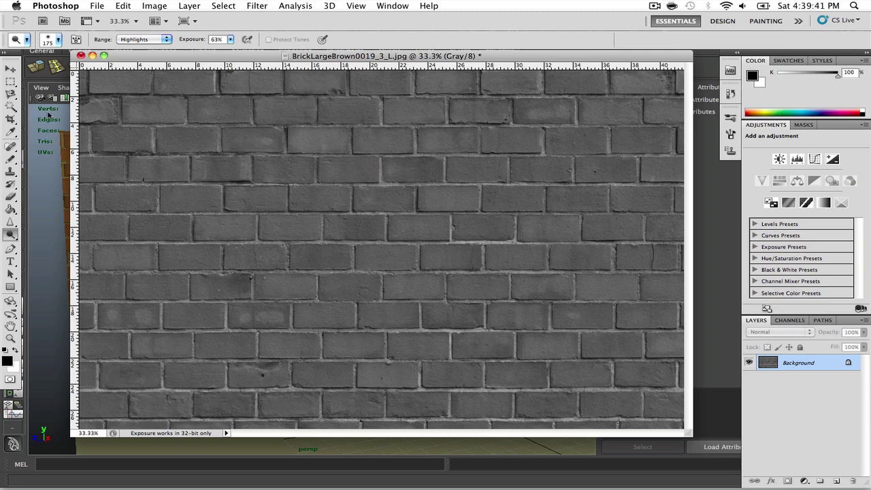
# Apply a Curves adjustment to the grayscale brick texture, with a lower point at input 39, output 29 and an upper point near input 72
pyautogui.click(10, 68)
pyautogui.click(162, 6)
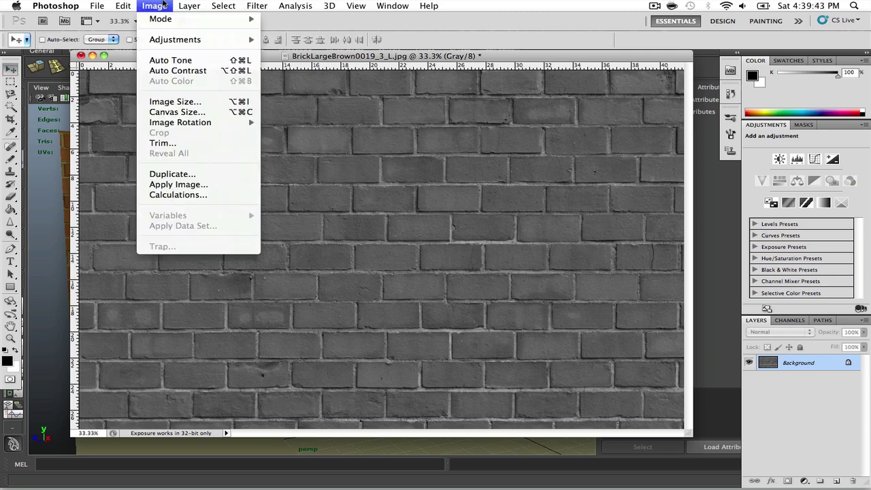
pyautogui.moveTo(170, 39)
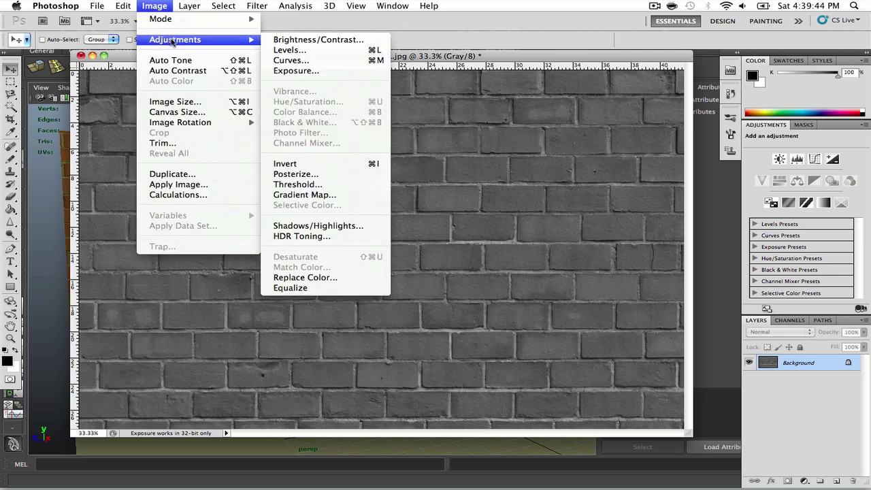
pyautogui.click(294, 61)
pyautogui.moveTo(677, 87); pyautogui.dragTo(661, 75)
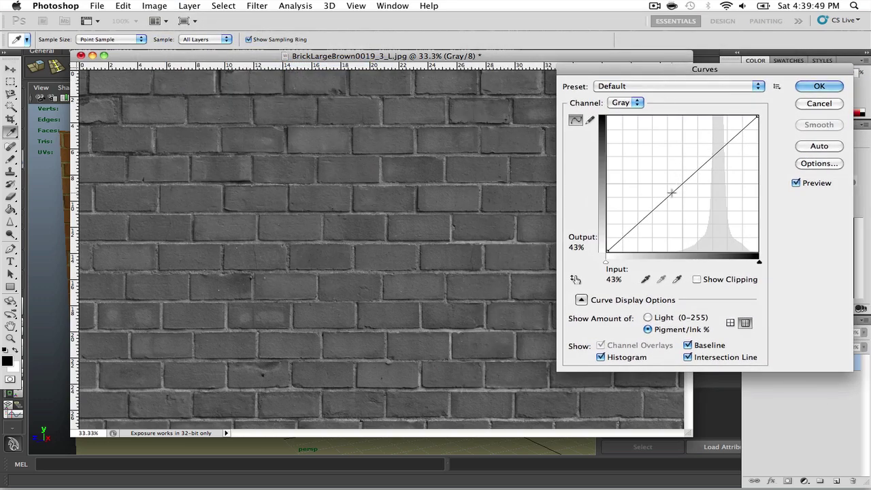
pyautogui.moveTo(676, 190)
pyautogui.mouseDown()
pyautogui.moveTo(681, 198)
pyautogui.moveTo(662, 192)
pyautogui.mouseUp()
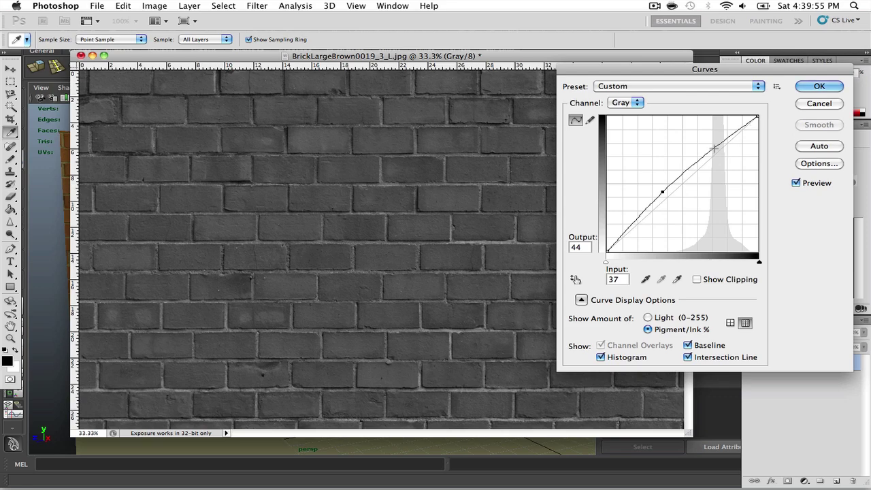
pyautogui.moveTo(714, 148); pyautogui.dragTo(708, 144)
pyautogui.moveTo(661, 191); pyautogui.dragTo(628, 188)
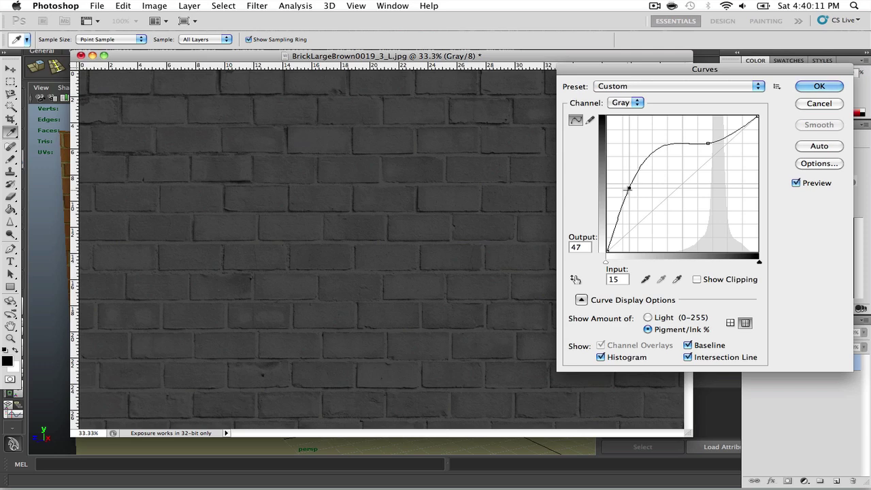
pyautogui.moveTo(628, 188); pyautogui.dragTo(664, 213)
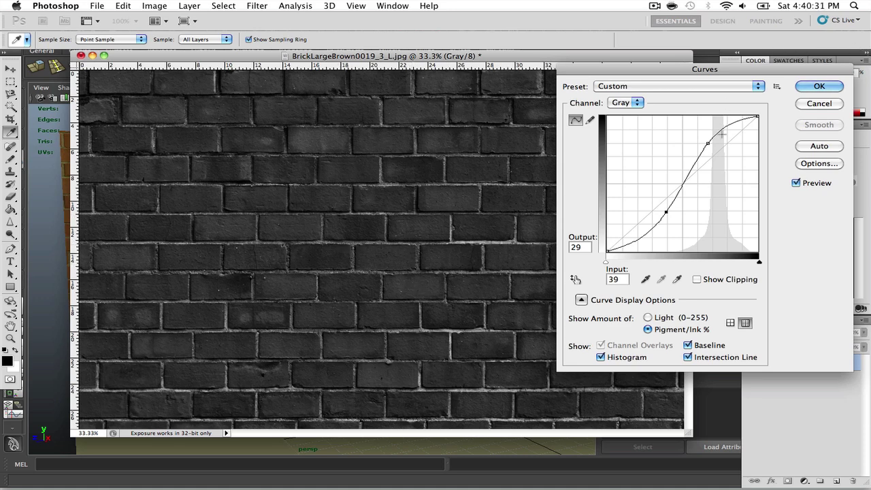
pyautogui.moveTo(707, 143); pyautogui.dragTo(718, 155)
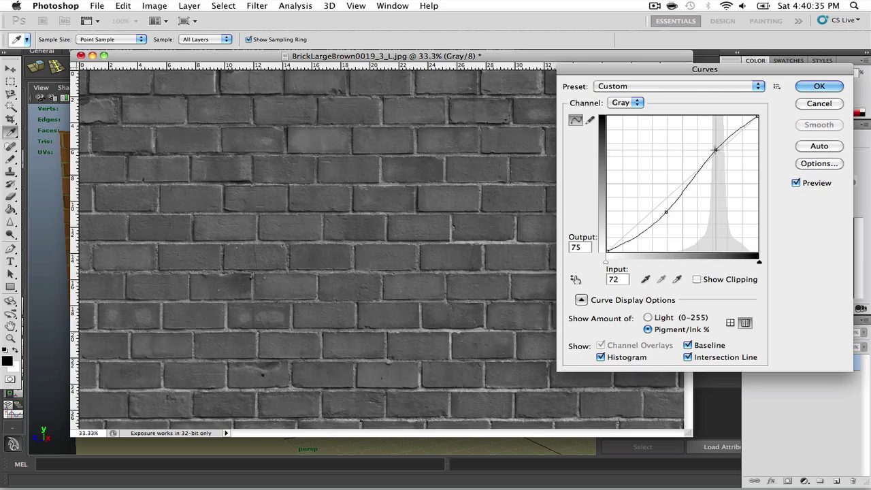
pyautogui.click(819, 86)
pyautogui.press('v')
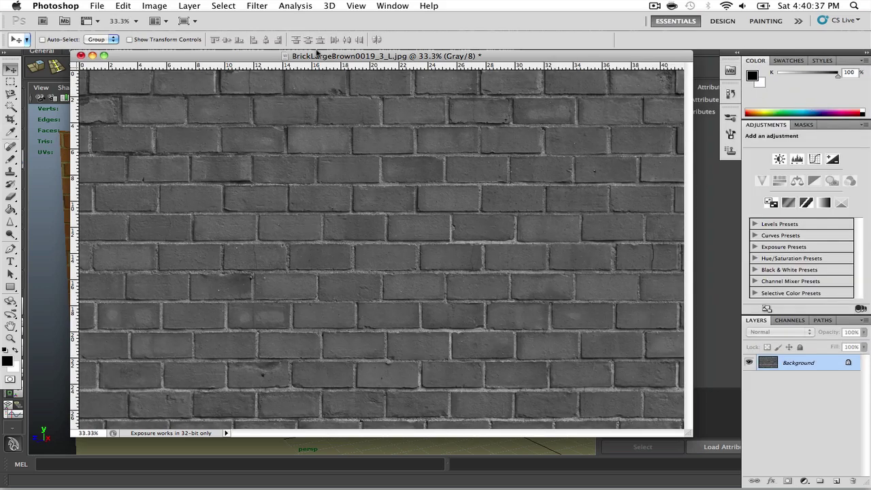
# Apply a second S-shaped Curves adjustment to the texture, lowering the curve's lower part and setting the upper point to input 58, output 67
pyautogui.click(157, 5)
pyautogui.moveTo(224, 39)
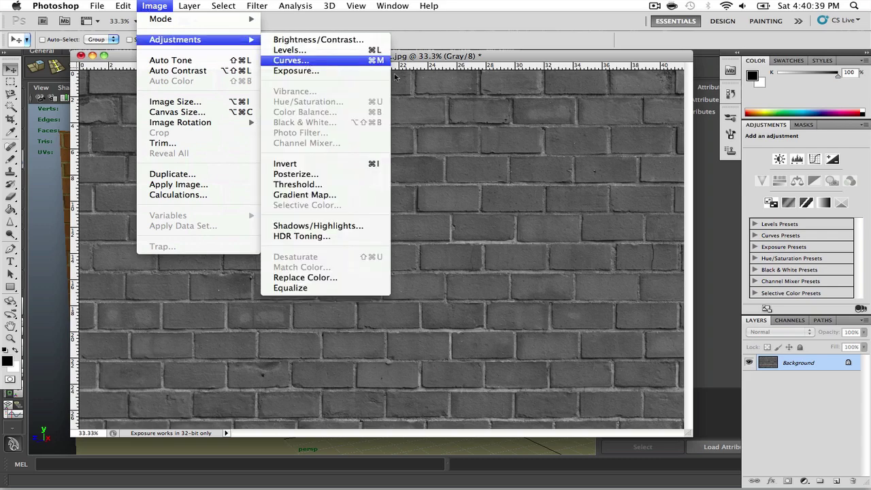
pyautogui.click(307, 63)
pyautogui.moveTo(681, 184); pyautogui.dragTo(656, 212)
pyautogui.moveTo(680, 179); pyautogui.dragTo(695, 161)
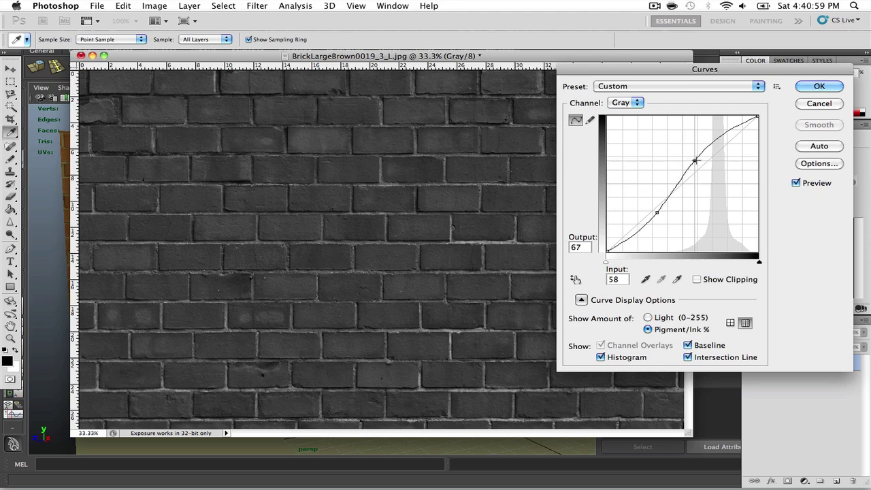
pyautogui.moveTo(695, 161); pyautogui.dragTo(694, 160)
pyautogui.click(822, 86)
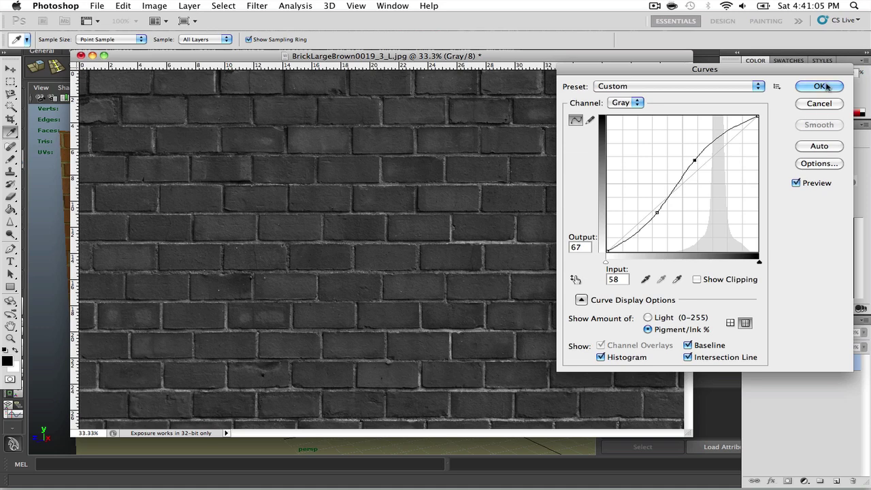
pyautogui.press('v')
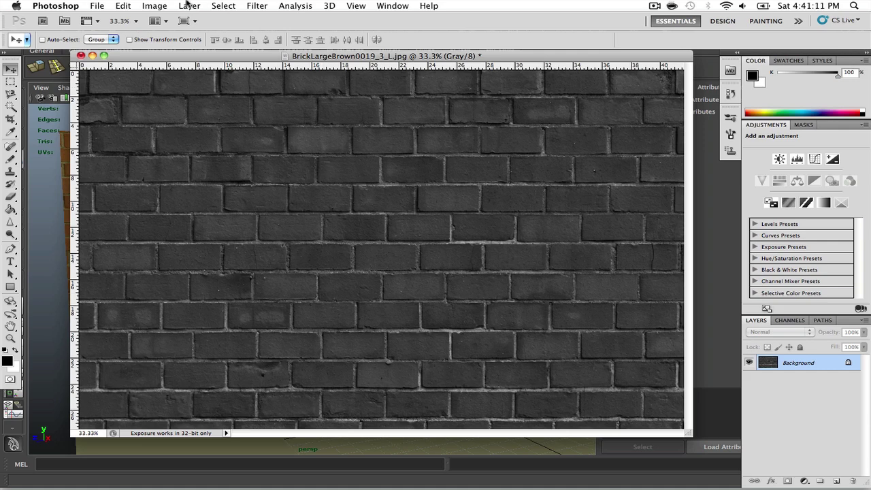
# Quit Photoshop to close the edited brick texture and return to the Maya scene
pyautogui.click(98, 5)
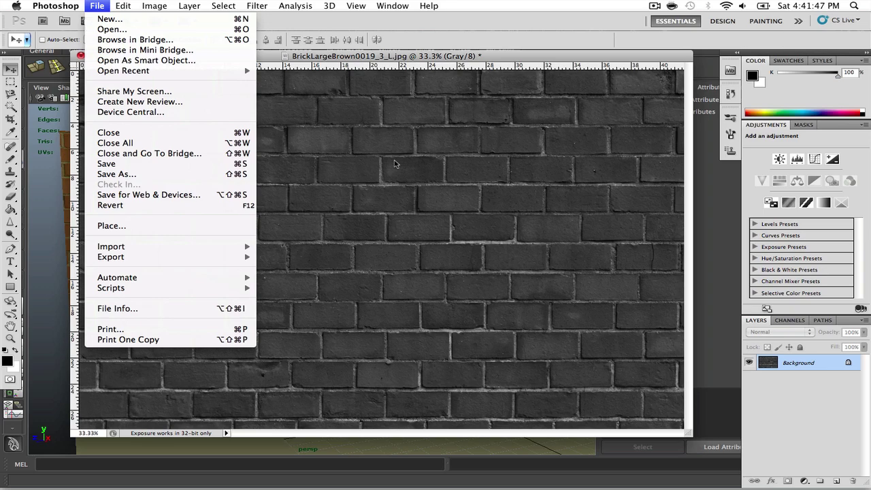
pyautogui.click(473, 58)
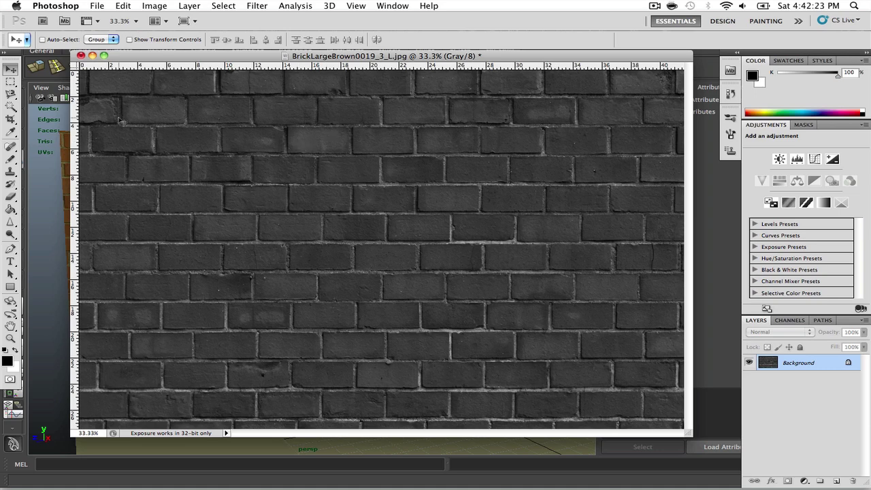
pyautogui.click(68, 8)
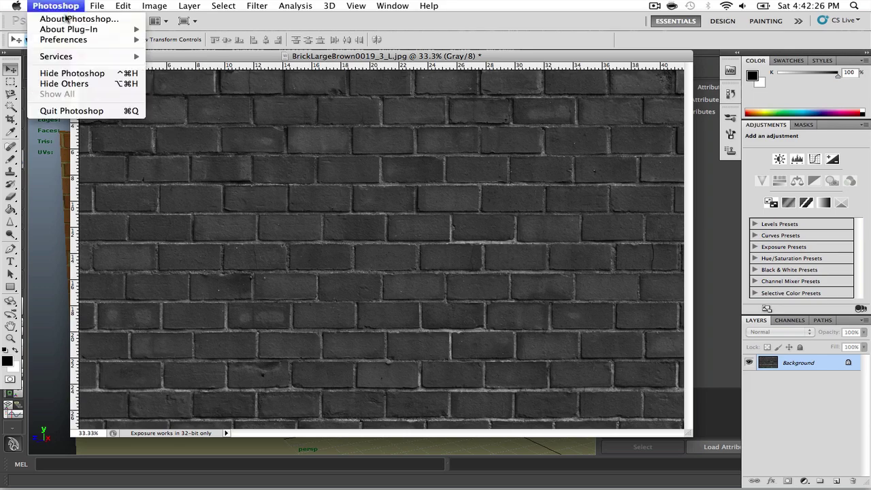
pyautogui.click(80, 111)
pyautogui.click(394, 182)
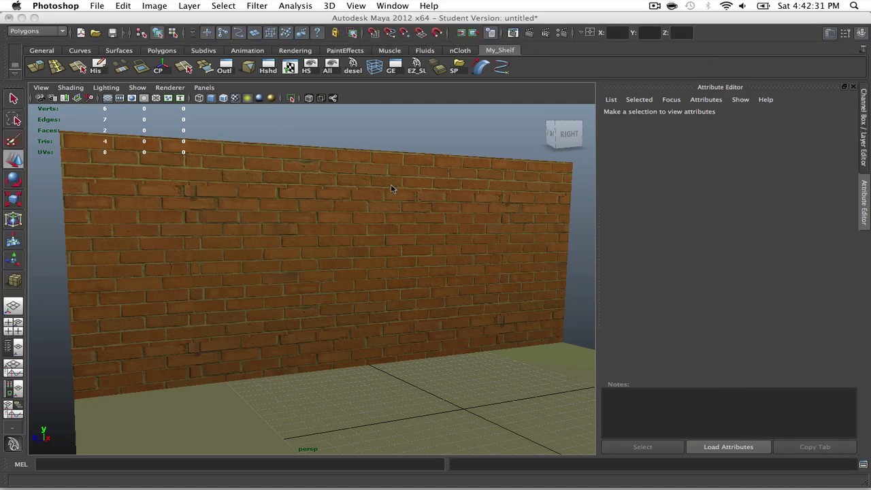
# Select the brick wall plane and connect a File texture to the Brick_Wall material's bump mapping
pyautogui.click(391, 189)
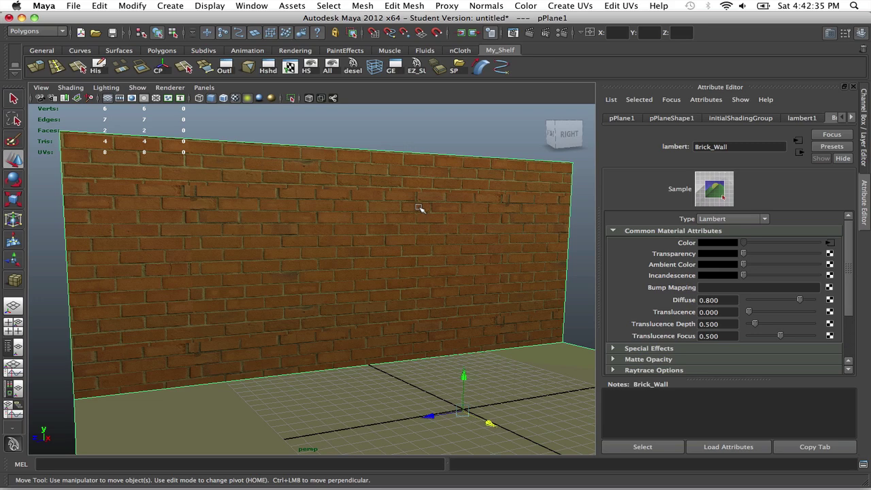
pyautogui.click(851, 117)
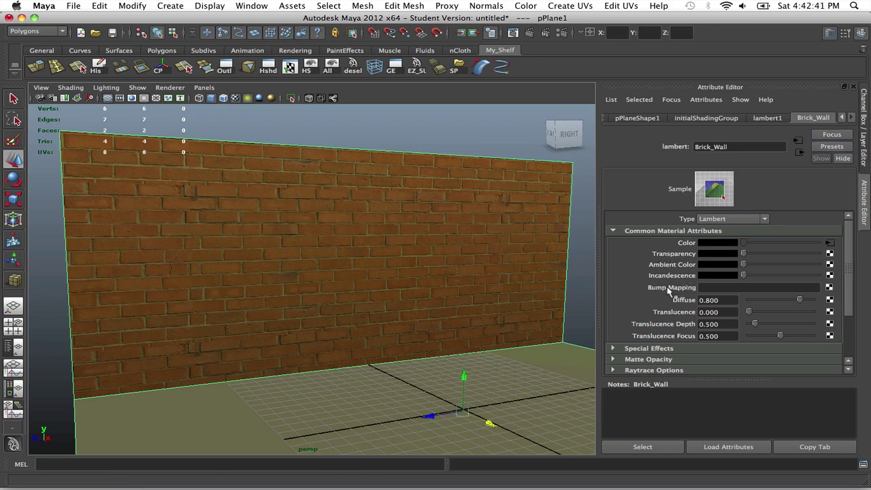
pyautogui.click(829, 289)
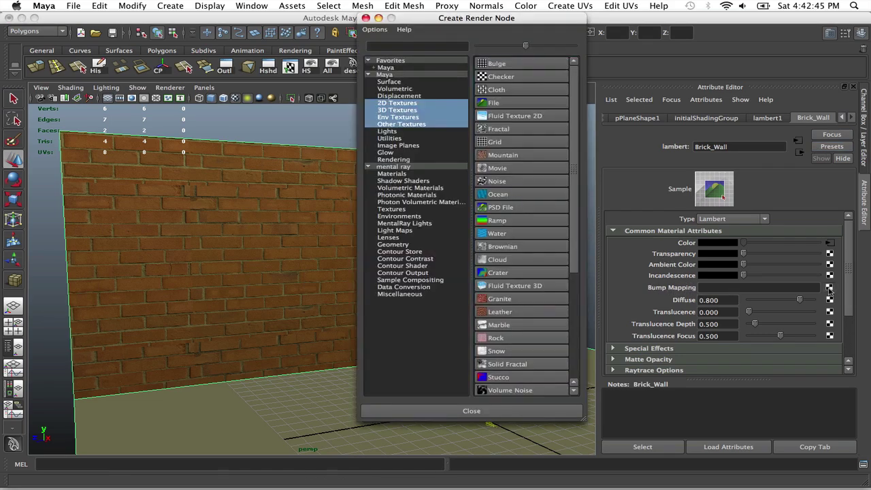
pyautogui.click(550, 107)
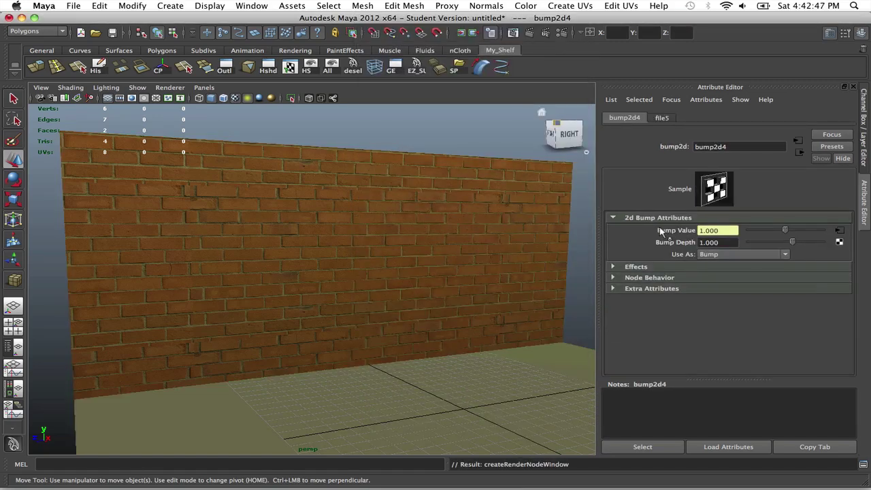
# Load B_Wall.jpg from the Desktop as the image of the bump map's file texture
pyautogui.click(839, 230)
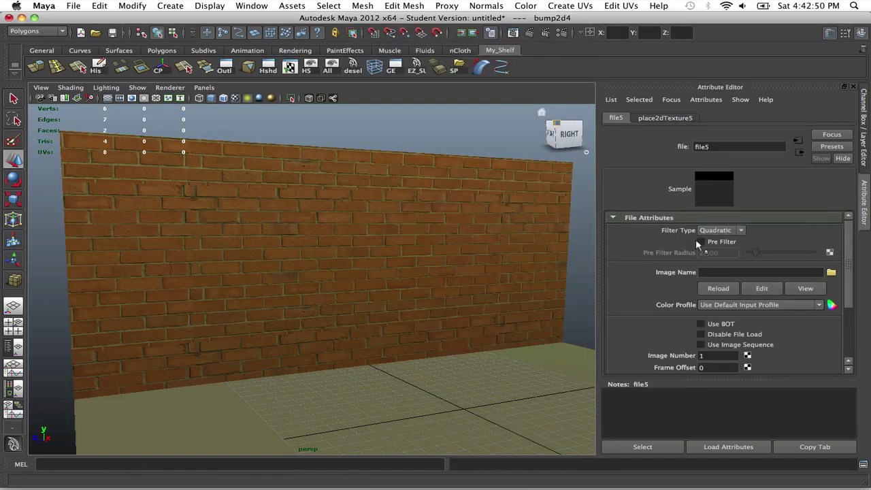
pyautogui.click(830, 272)
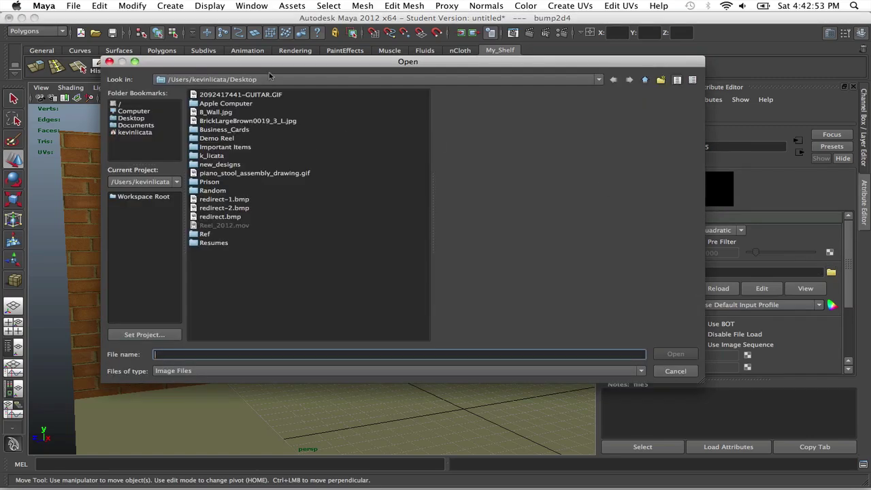
pyautogui.moveTo(271, 68); pyautogui.dragTo(395, 92)
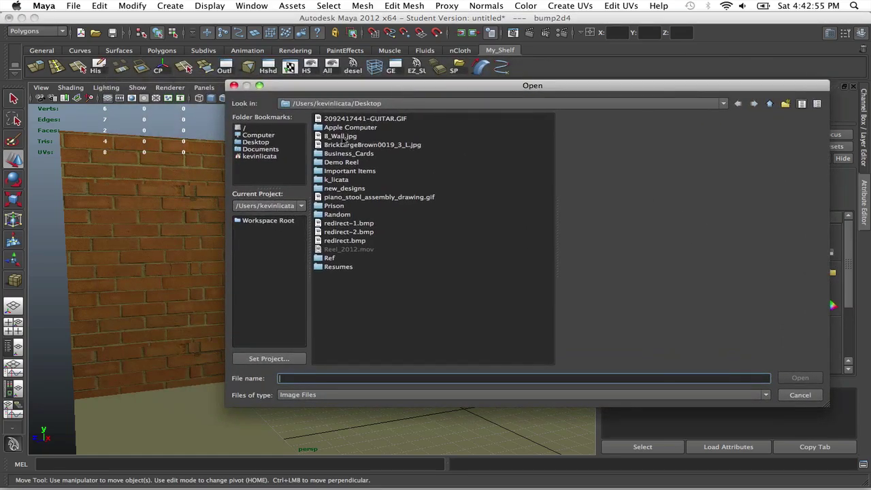
pyautogui.click(345, 138)
pyautogui.click(808, 378)
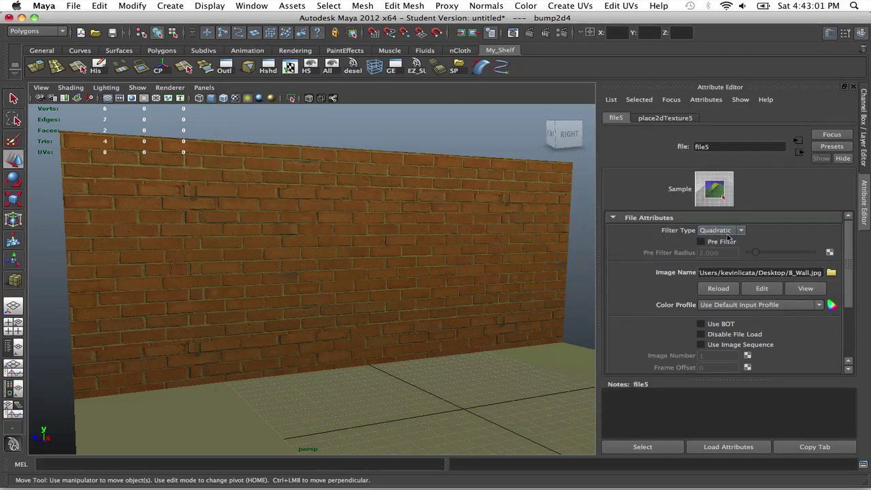
# Set the filter type of the bump map's file texture to Off, trying Quadratic again along the way
pyautogui.click(721, 230)
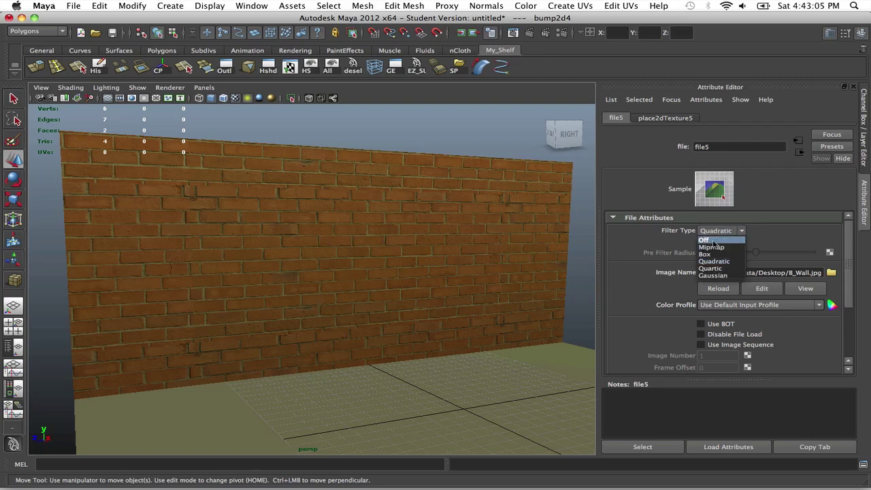
pyautogui.click(713, 243)
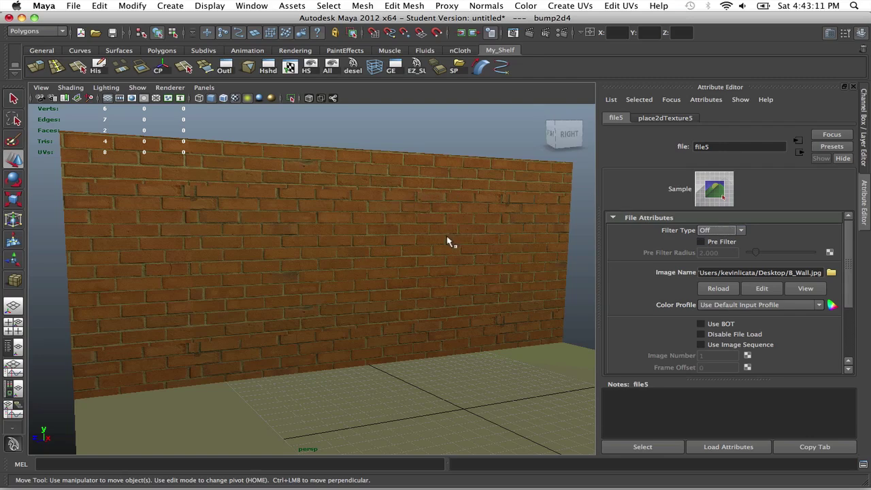
pyautogui.click(720, 230)
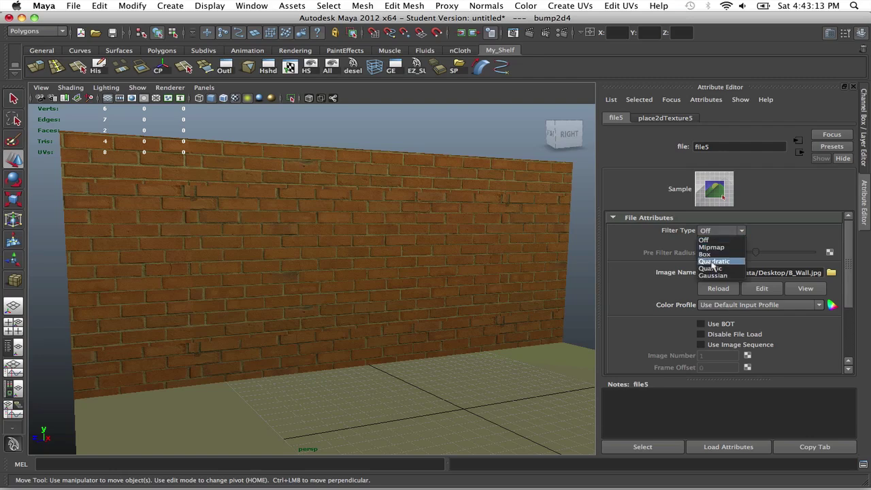
pyautogui.click(712, 262)
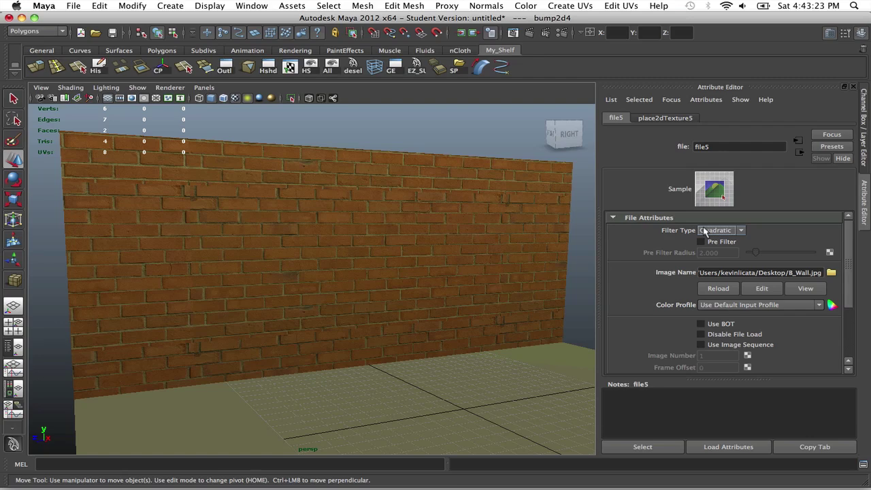
pyautogui.click(705, 231)
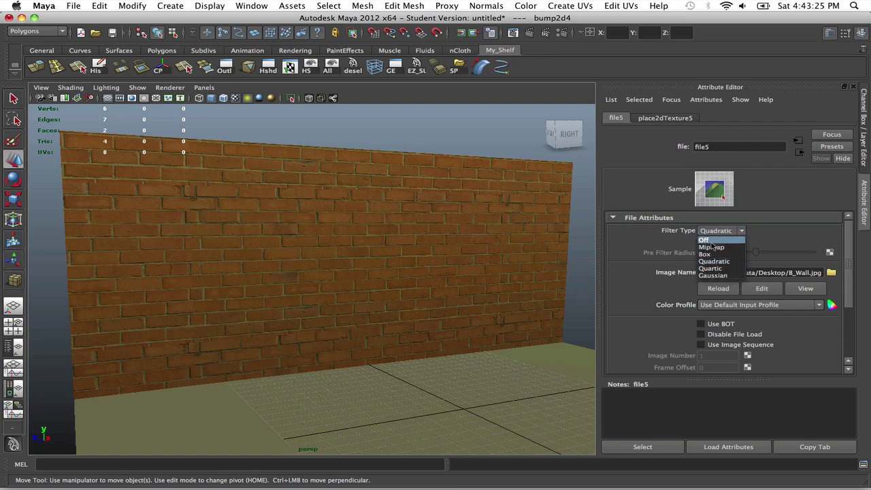
pyautogui.click(705, 240)
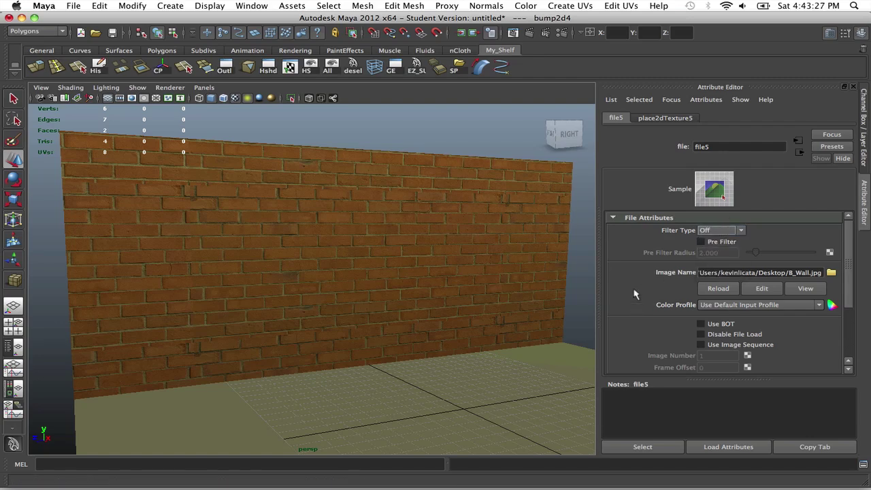
# Render a closer perspective view of the brick wall with mental ray to check the bump map
pyautogui.scroll(8, 301, 245)
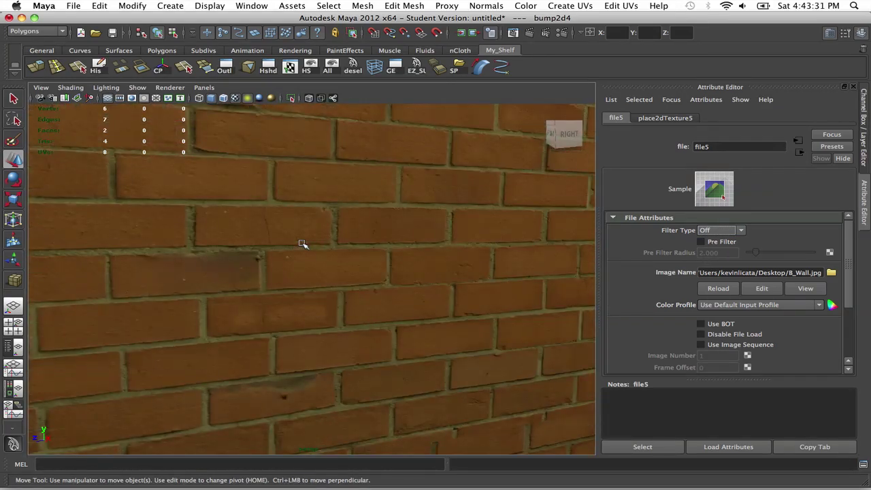
pyautogui.scroll(-2, 307, 243)
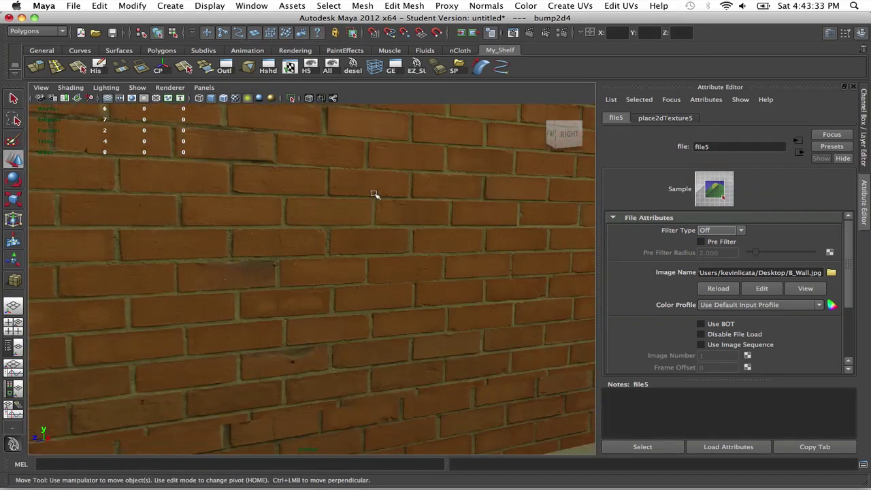
pyautogui.scroll(-3, 371, 204)
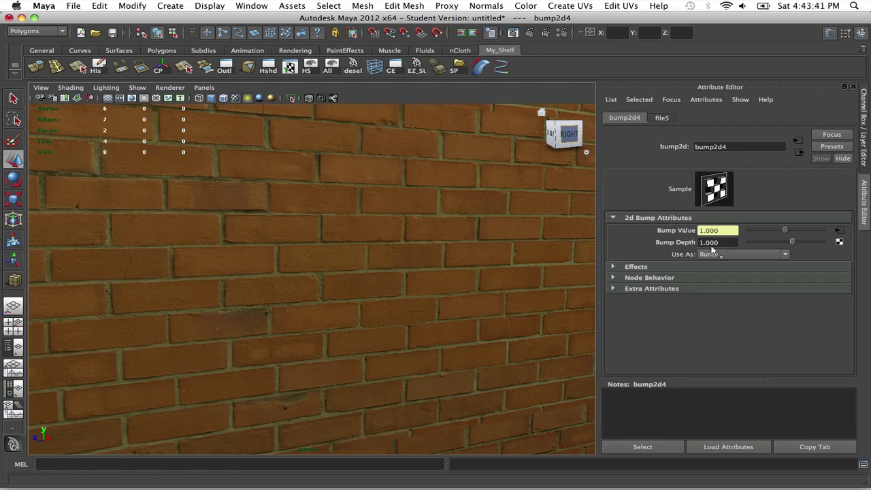
pyautogui.keyDown('alt'); pyautogui.moveTo(517, 249); pyautogui.dragTo(418, 249); pyautogui.keyUp('alt')
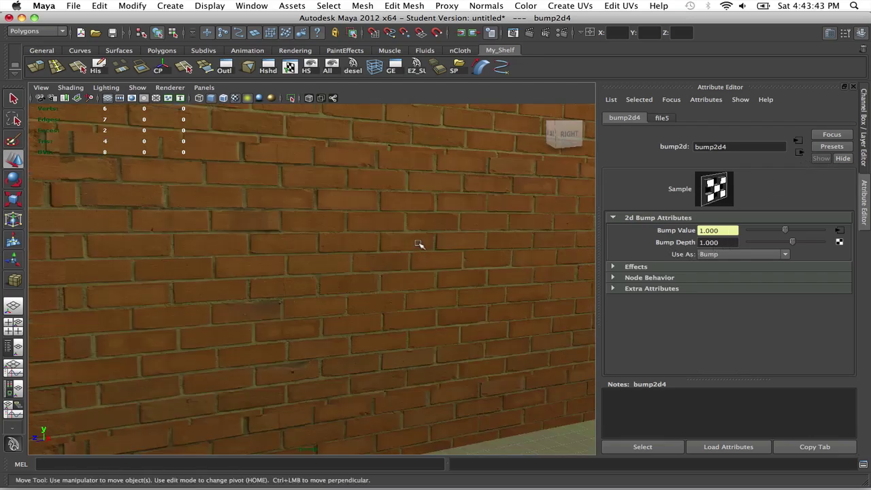
pyautogui.click(528, 35)
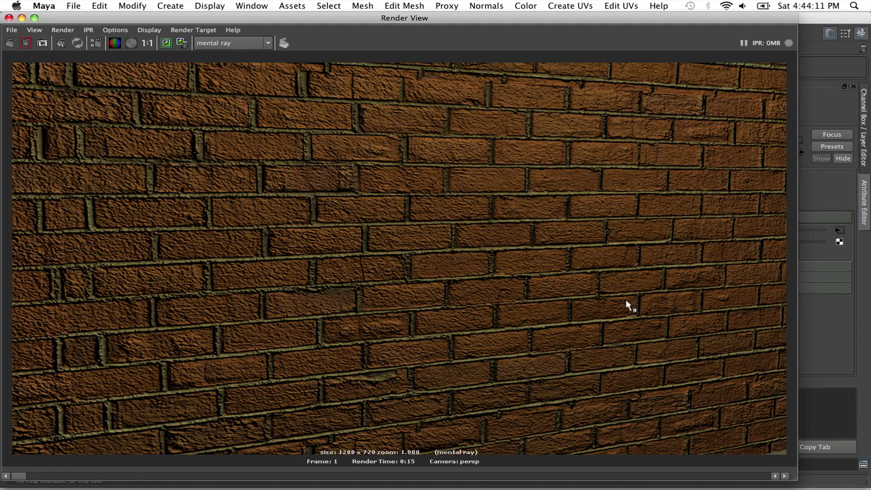
# Set the bump depth to 0.2 and re-render only a rectangular region across the middle of the brick wall
pyautogui.moveTo(80, 123); pyautogui.dragTo(637, 357)
pyautogui.click(21, 18)
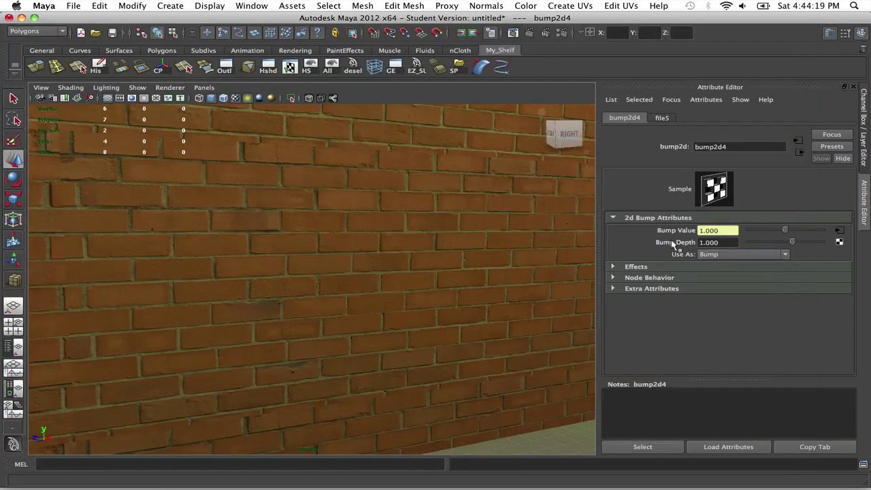
pyautogui.press('Tab')
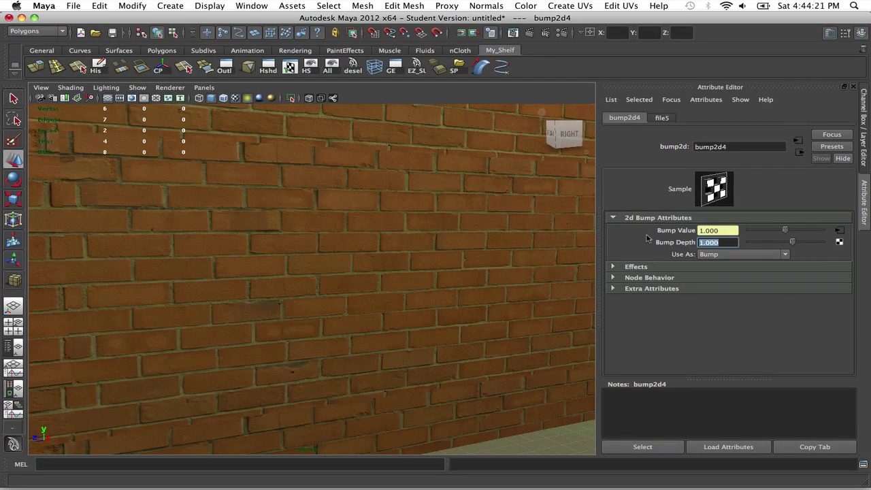
pyautogui.write('0.2')
pyautogui.press('Return')
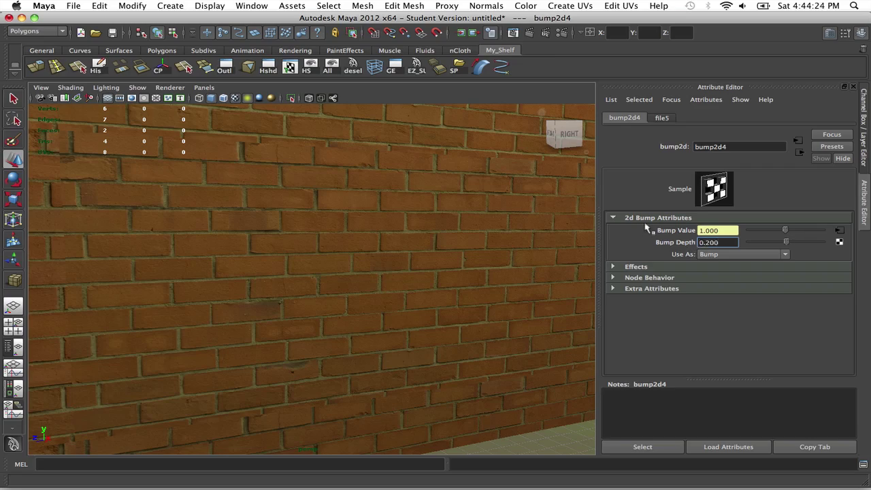
pyautogui.click(514, 32)
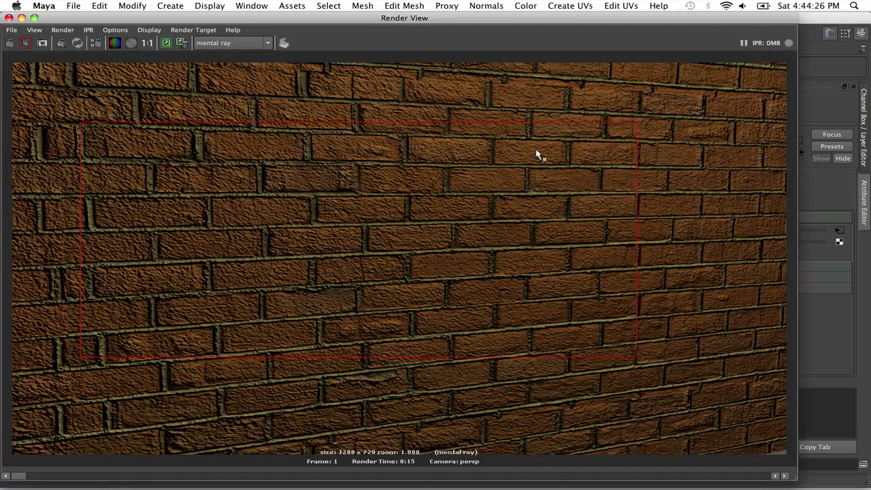
pyautogui.click(30, 43)
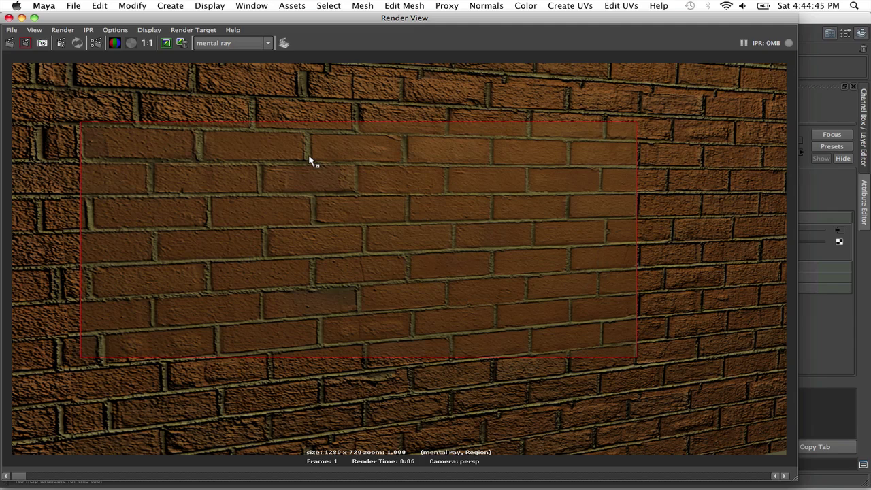
# Set the bump depth to 0.15 and re-render the full frame of the brick wall
pyautogui.click(9, 18)
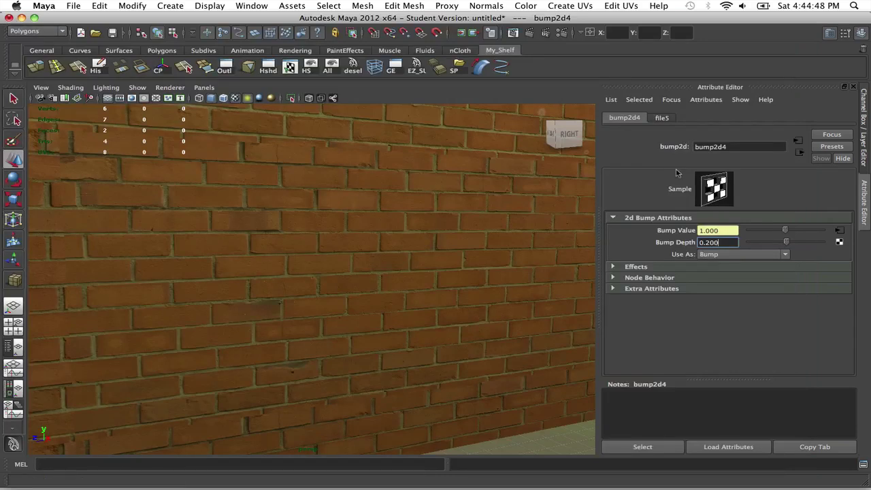
pyautogui.click(727, 242)
pyautogui.write('.15')
pyautogui.press('Return')
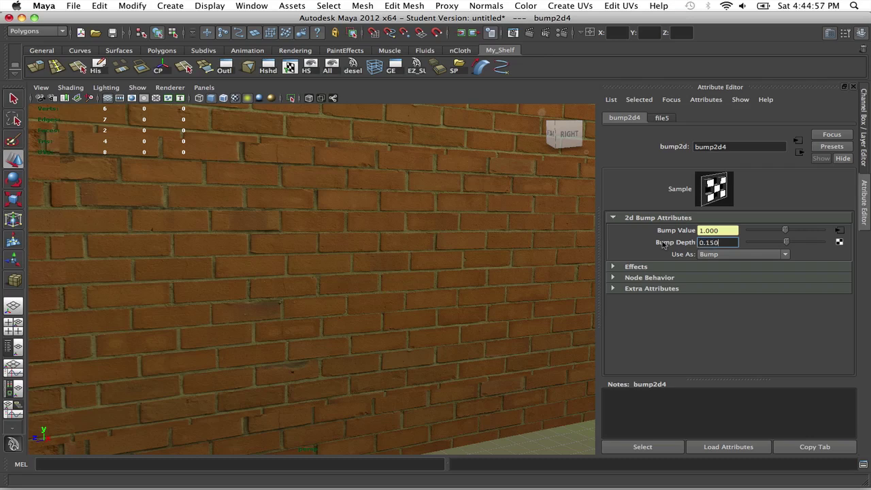
pyautogui.click(513, 33)
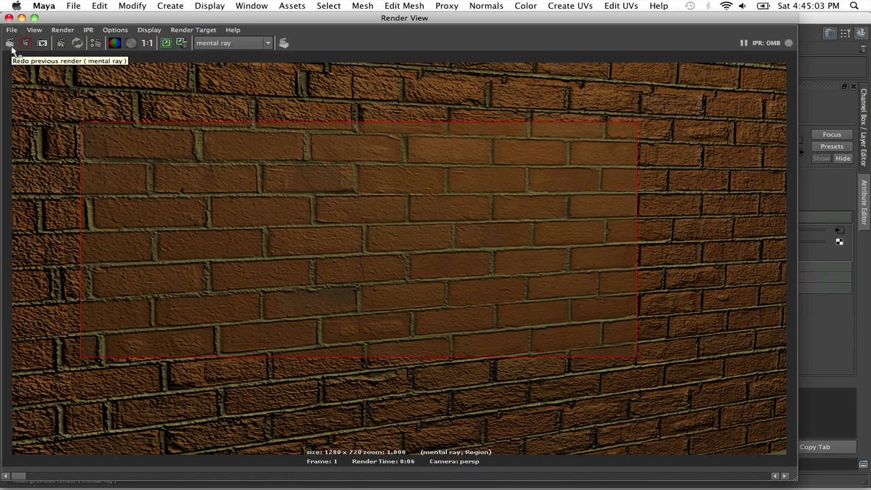
pyautogui.click(9, 45)
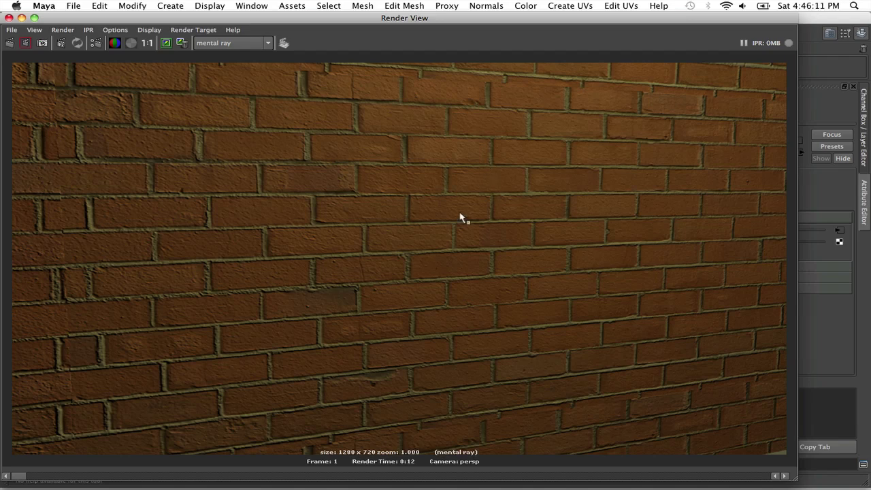
# Render the brick wall from two progressively more distant perspective views to check the bump effect
pyautogui.click(7, 18)
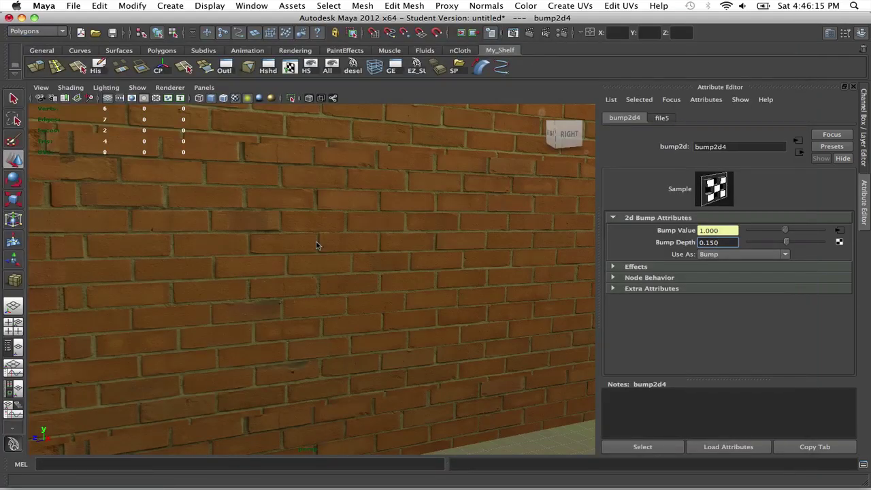
pyautogui.scroll(-3, 316, 245)
pyautogui.scroll(-3, 317, 244)
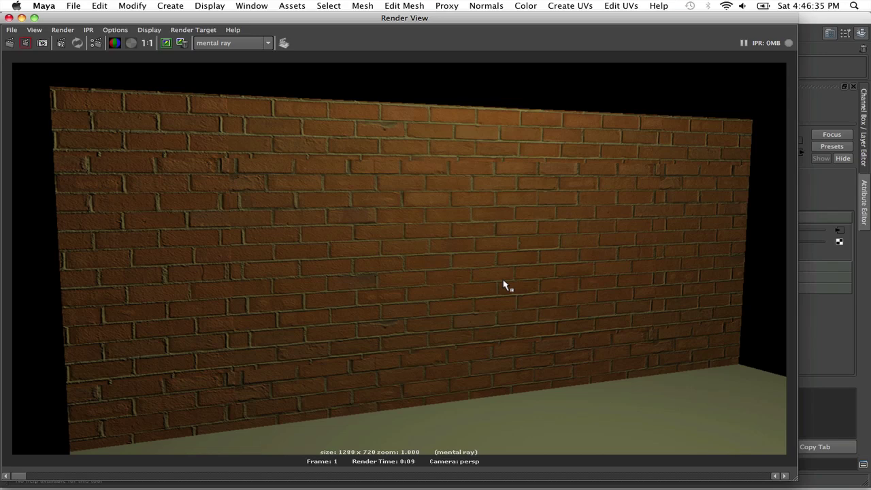
pyautogui.click(8, 17)
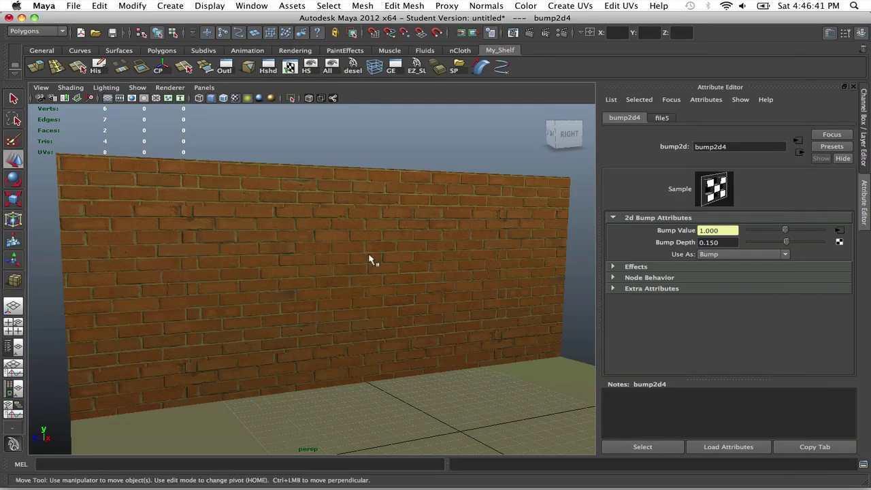
pyautogui.scroll(-3, 369, 258)
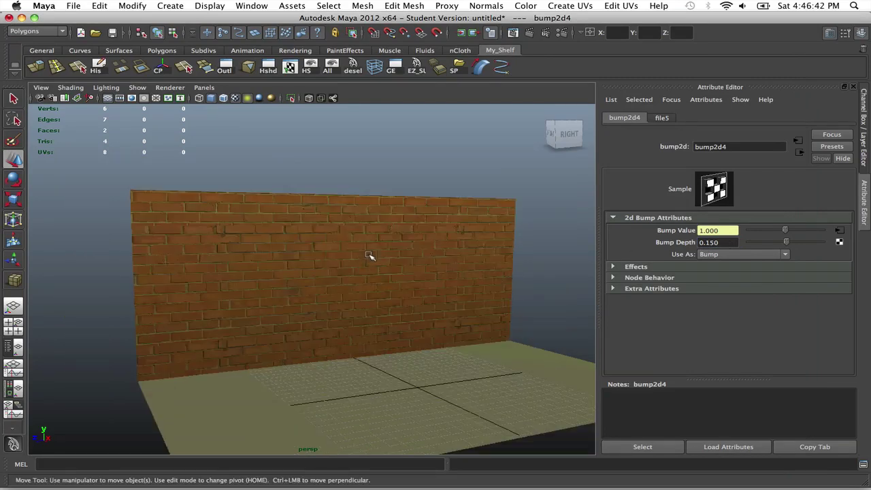
pyautogui.click(528, 32)
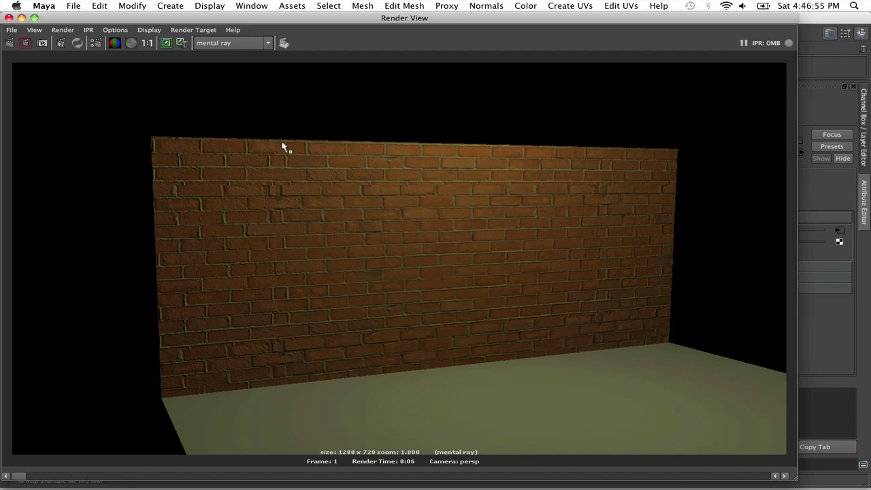
# Add a spot light to the scene, leaving the existing point light above the wall as it is
pyautogui.click(10, 17)
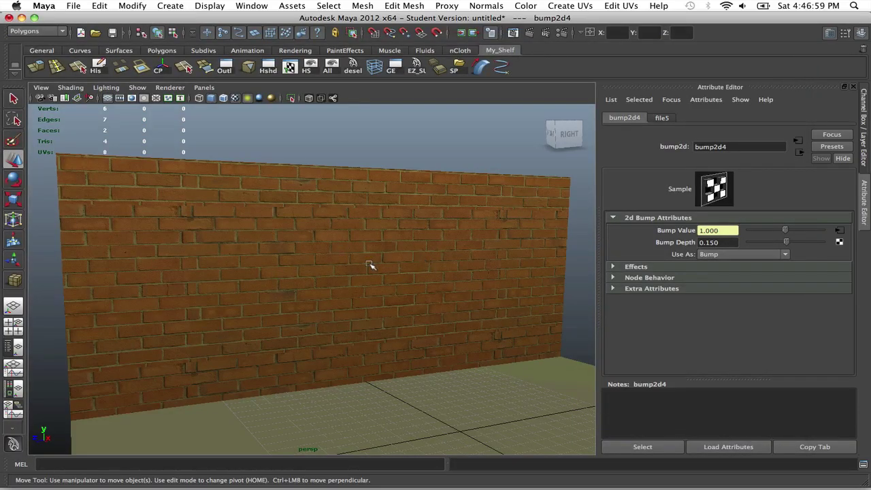
pyautogui.scroll(-5, 361, 246)
pyautogui.moveTo(343, 182); pyautogui.dragTo(416, 207)
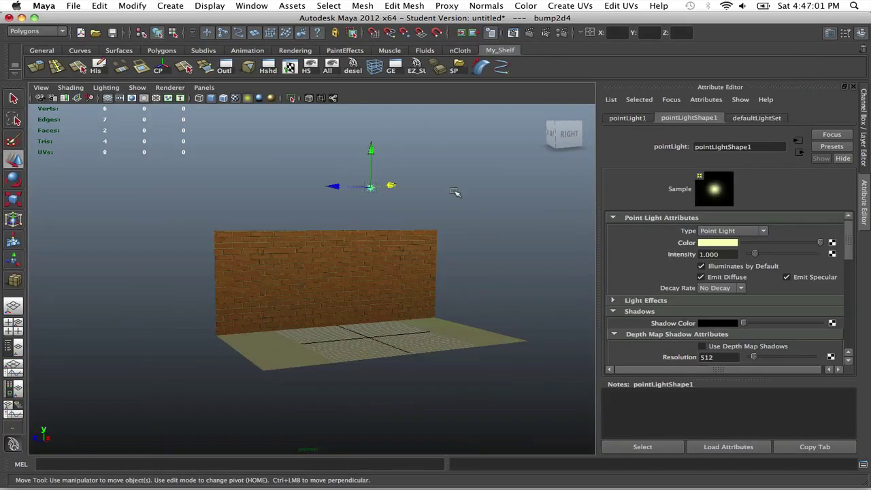
pyautogui.click(413, 167)
pyautogui.click(133, 5)
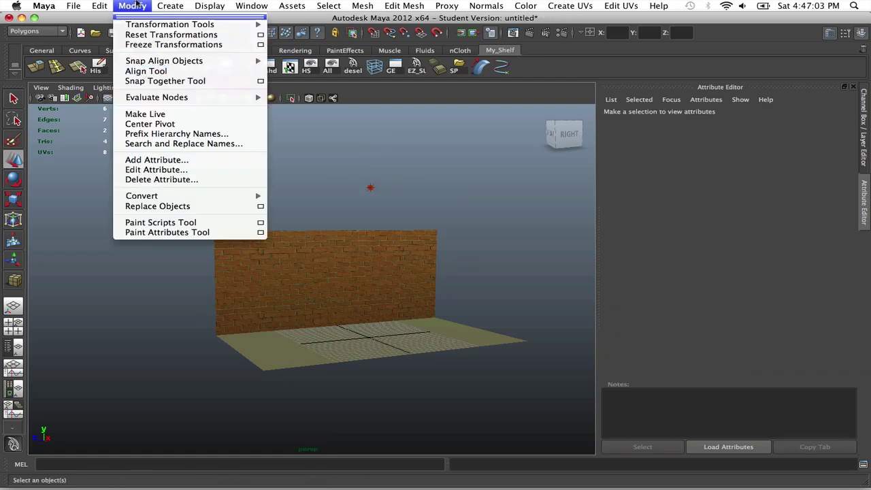
pyautogui.moveTo(170, 6)
pyautogui.moveTo(204, 68)
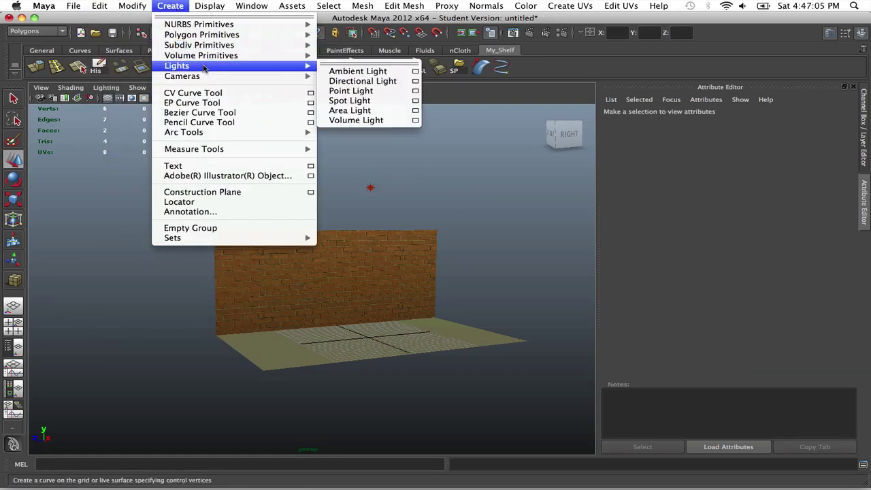
pyautogui.click(348, 101)
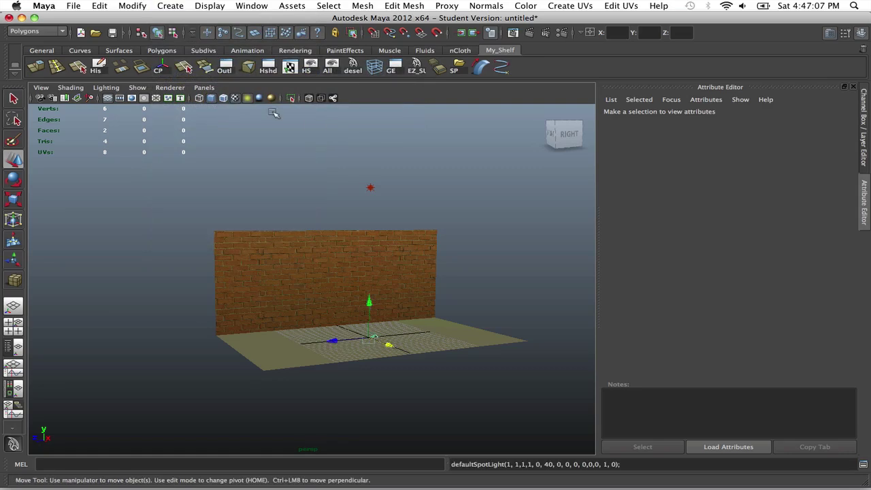
# Look through the spot light and position it so its cone covers the brick wall and part of the floor at an angle
pyautogui.click(204, 87)
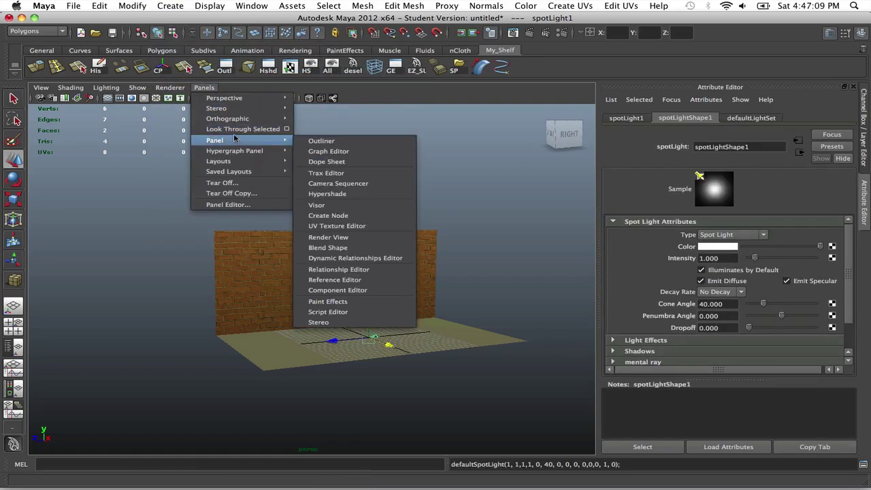
pyautogui.click(243, 129)
pyautogui.moveTo(385, 243)
pyautogui.keyDown('alt'); pyautogui.mouseDown()
pyautogui.moveTo(333, 214)
pyautogui.moveTo(309, 218)
pyautogui.moveTo(389, 247)
pyautogui.moveTo(347, 237)
pyautogui.moveTo(361, 227)
pyautogui.moveTo(381, 233)
pyautogui.mouseUp(); pyautogui.keyUp('alt')
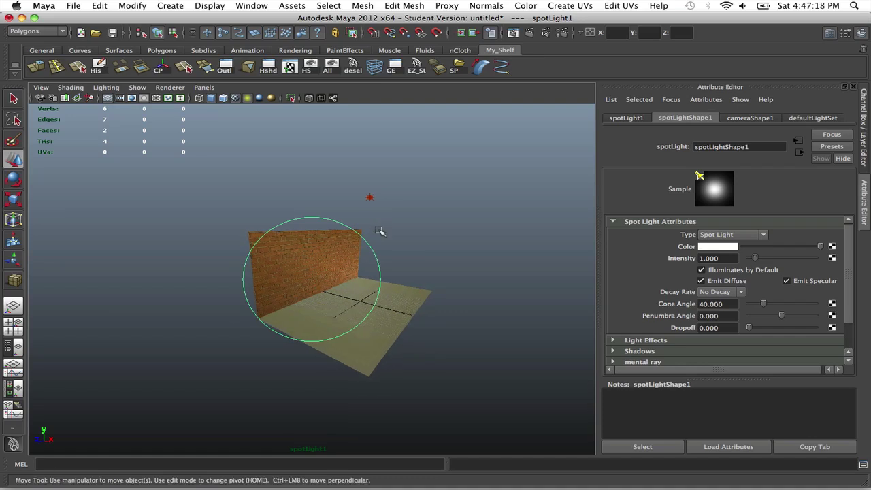
# Set the spot light's color to pale yellow and its intensity to 0.5, trying 0.4 first
pyautogui.click(716, 249)
pyautogui.click(806, 237)
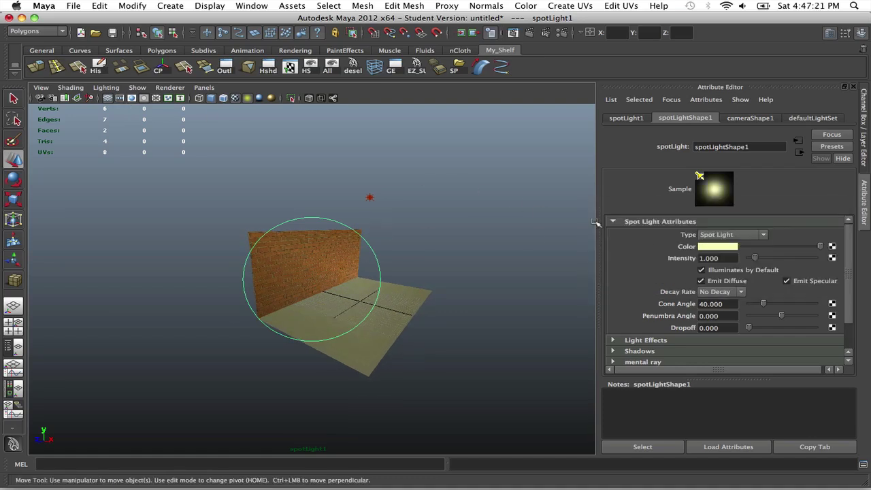
pyautogui.click(727, 258)
pyautogui.write('0.4')
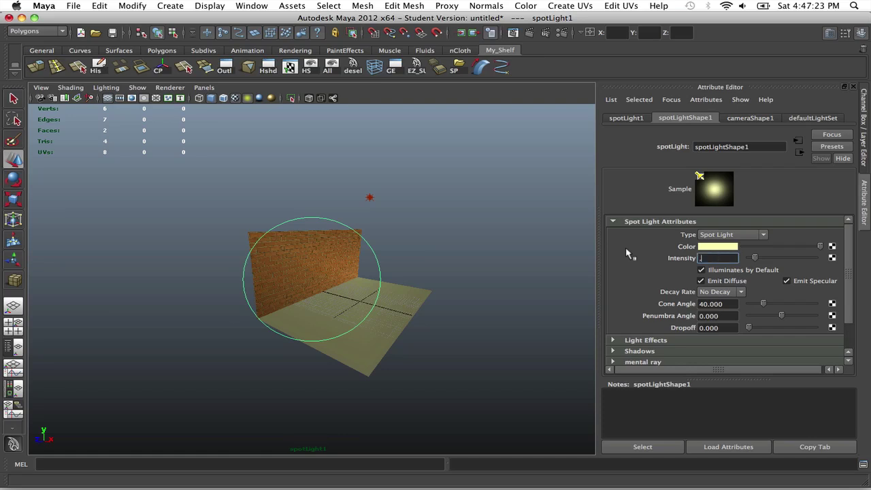
pyautogui.press('Return')
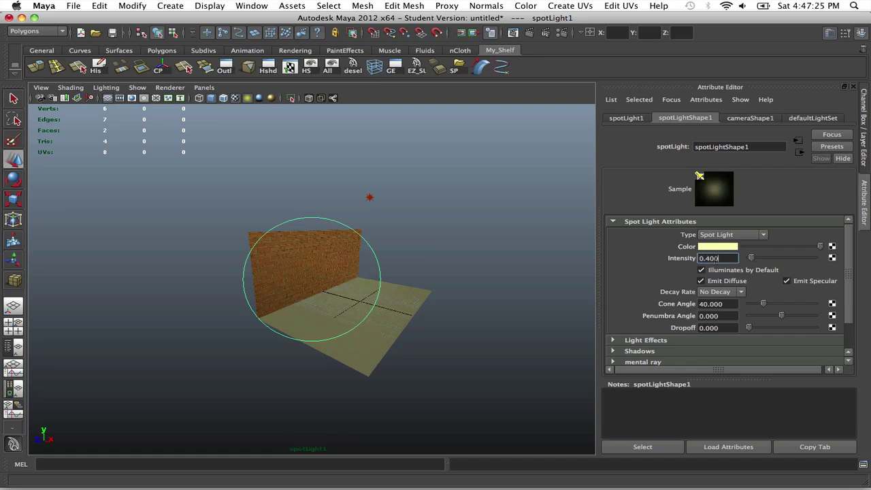
pyautogui.press('Return')
pyautogui.write('0.5')
pyautogui.press('Return')
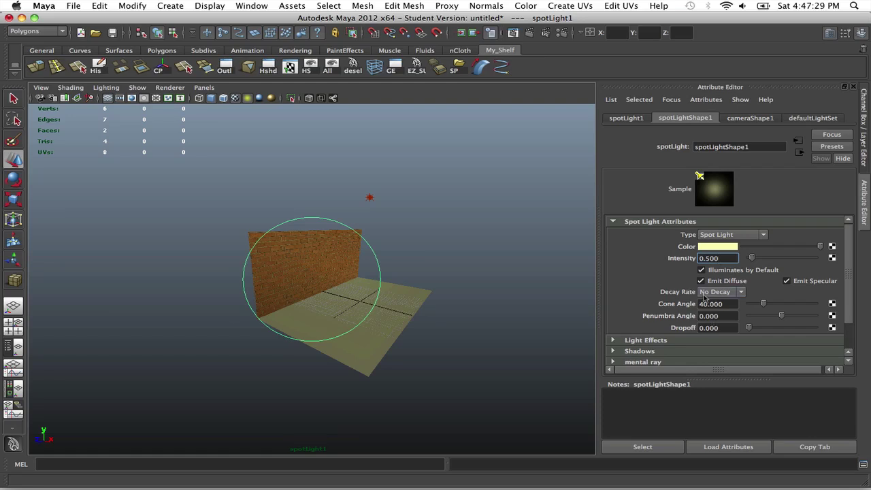
# Expand the spot light's Shadows settings and look through them down to the raytrace shadow attributes
pyautogui.scroll(-3, 708, 291)
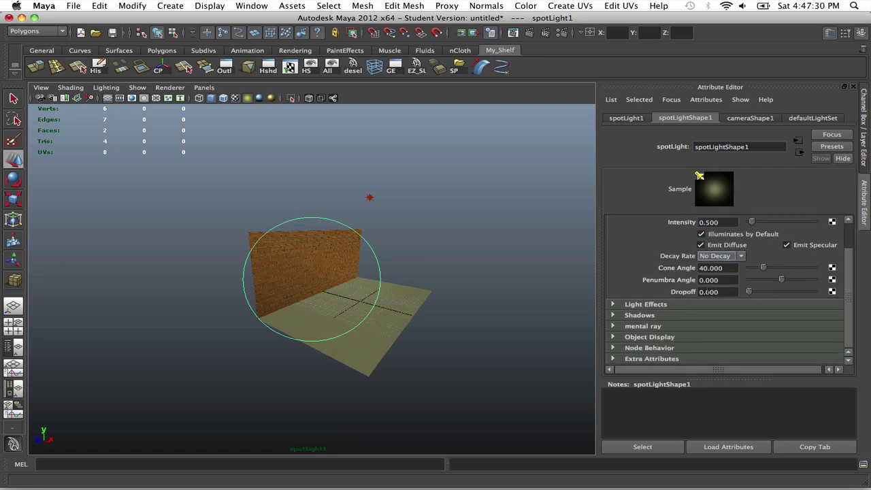
pyautogui.click(640, 315)
pyautogui.scroll(-10, 690, 311)
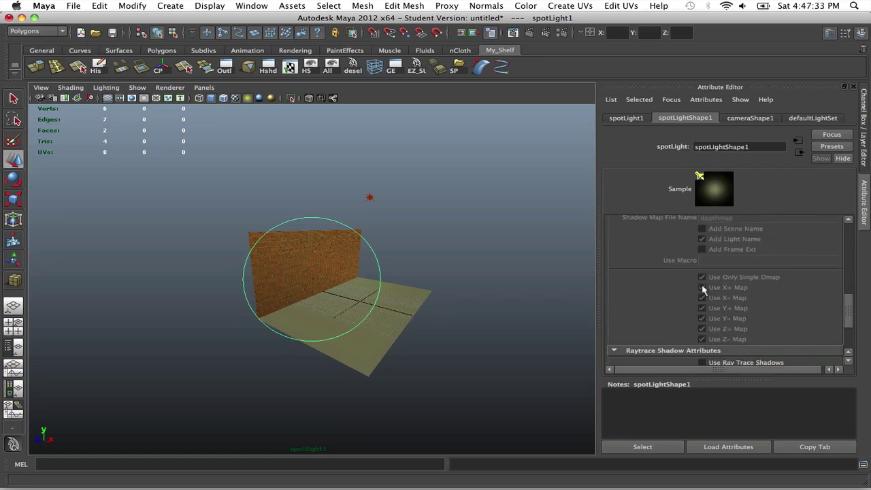
pyautogui.scroll(-2, 722, 347)
pyautogui.scroll(10, 710, 311)
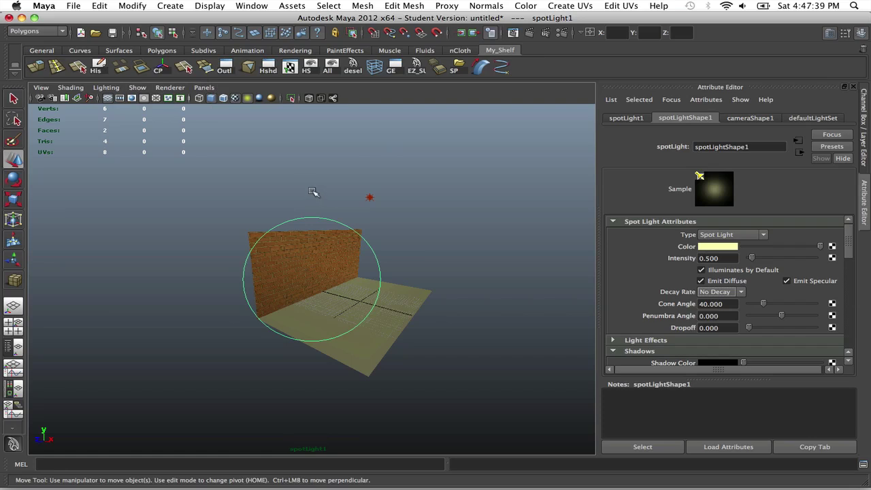
# Re-aim the spot light at the wall from a higher angle and set its intensity to 0.3
pyautogui.keyDown('alt'); pyautogui.moveTo(301, 188); pyautogui.dragTo(272, 208); pyautogui.keyUp('alt')
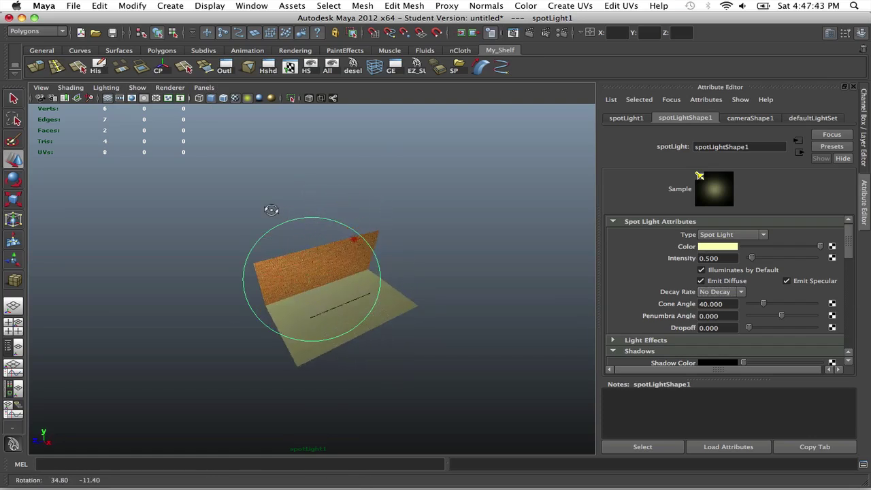
pyautogui.doubleClick(711, 258)
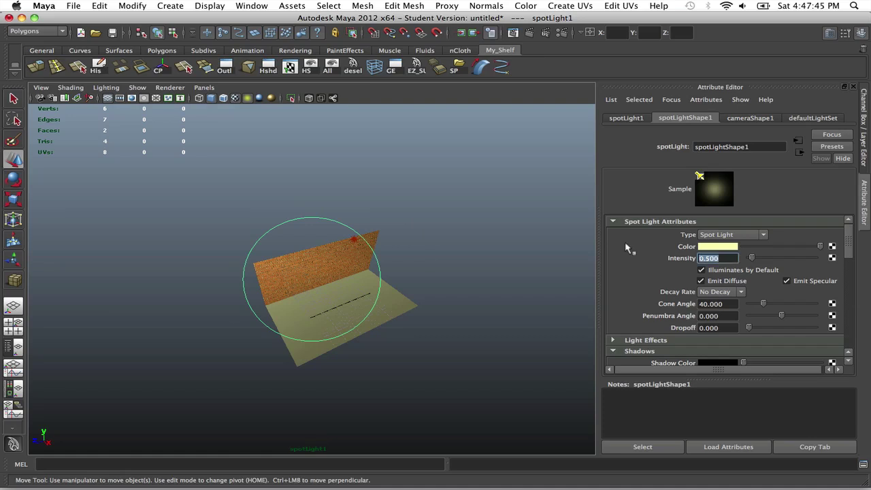
pyautogui.write('0.3')
pyautogui.press('Return')
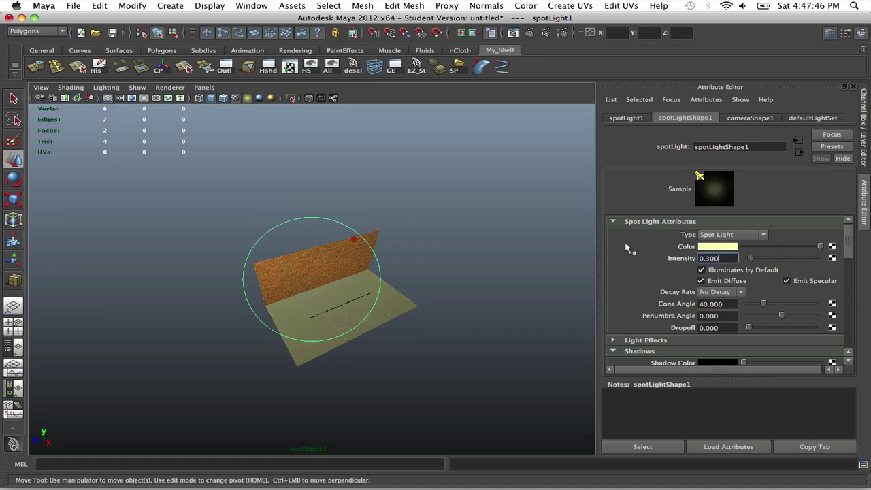
# Return the viewport to the perspective camera and inspect the brick wall up close and from a distance
pyautogui.click(204, 87)
pyautogui.moveTo(239, 98)
pyautogui.click(339, 110)
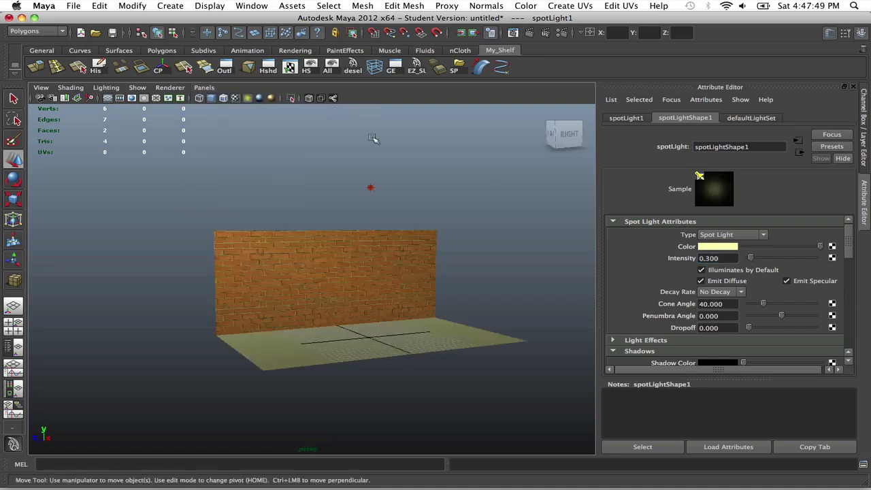
pyautogui.scroll(3, 412, 170)
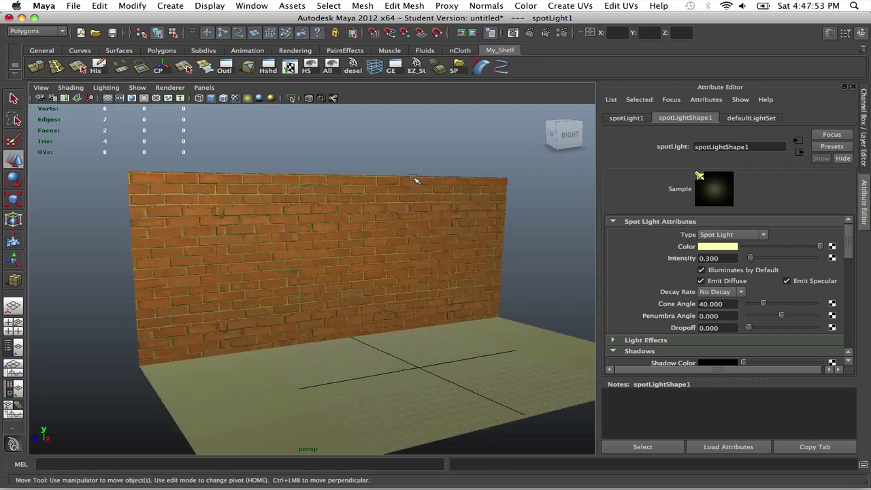
pyautogui.keyDown('alt'); pyautogui.moveTo(413, 181); pyautogui.dragTo(396, 170, button='middle'); pyautogui.keyUp('alt')
pyautogui.scroll(5, 398, 170)
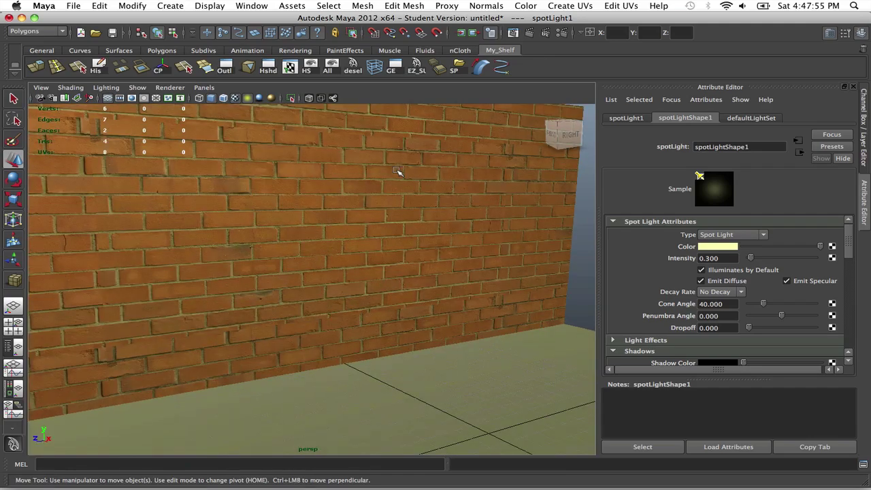
pyautogui.scroll(-4, 398, 171)
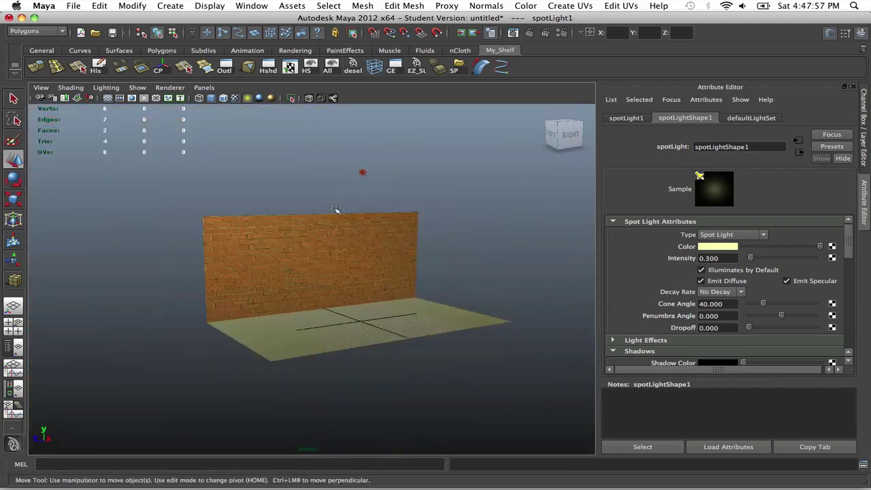
# Render an angled close-up of the brick wall with mental ray, keep the image in the Render View and close it
pyautogui.scroll(3, 336, 221)
pyautogui.keyDown('alt'); pyautogui.moveTo(334, 189); pyautogui.dragTo(346, 203, button='right'); pyautogui.keyUp('alt')
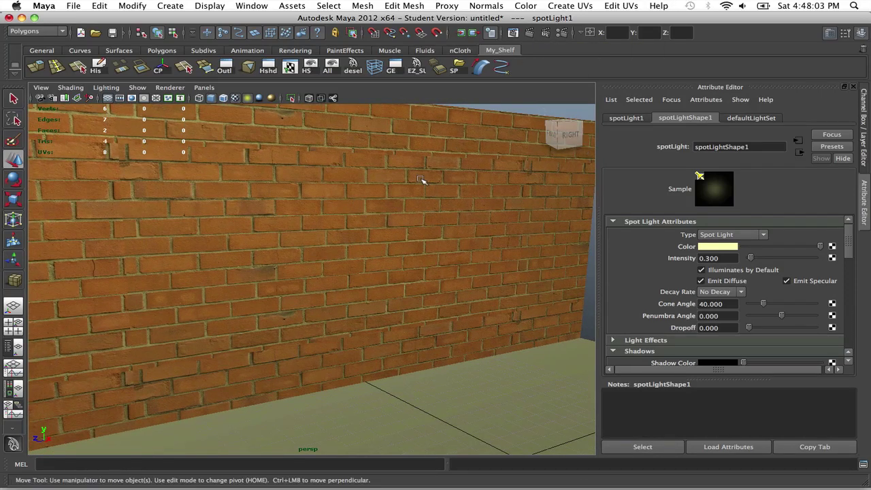
pyautogui.keyDown('alt'); pyautogui.moveTo(418, 179); pyautogui.dragTo(458, 173); pyautogui.keyUp('alt')
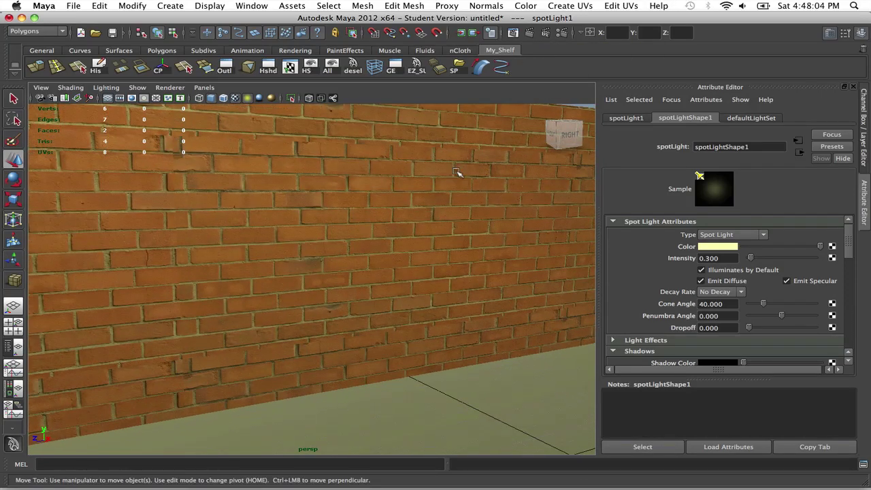
pyautogui.click(526, 33)
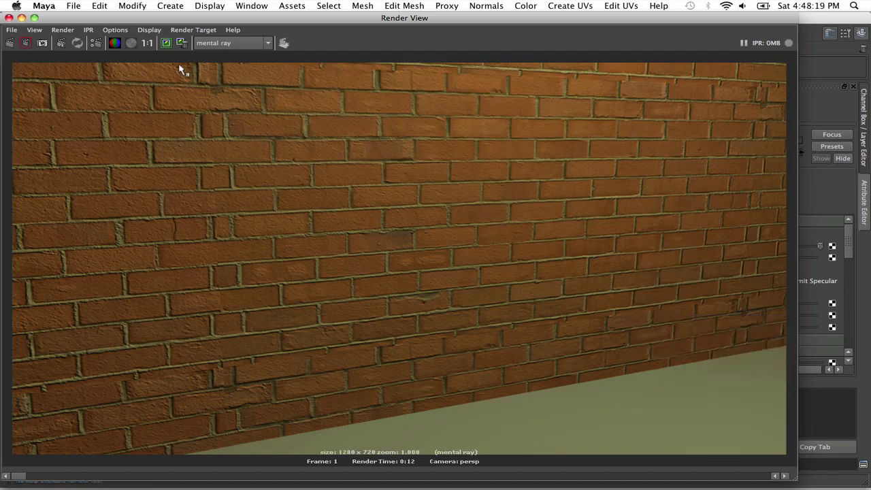
pyautogui.click(167, 44)
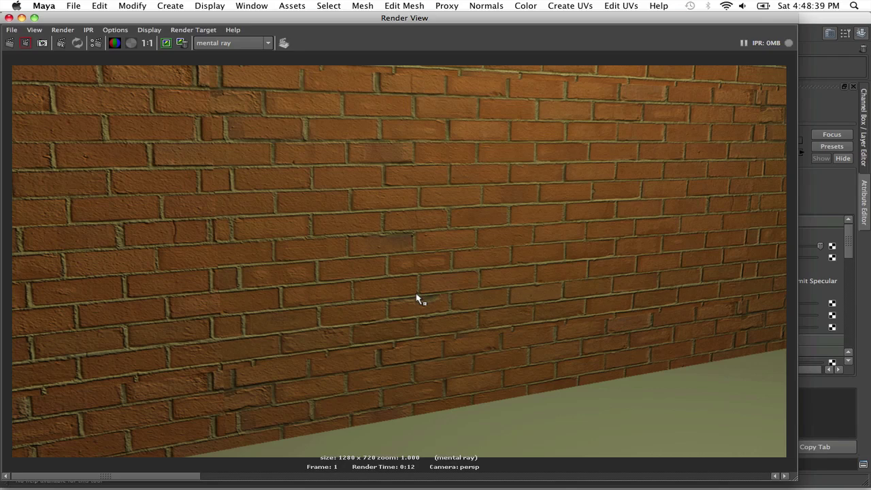
pyautogui.click(9, 18)
# Try shrinking the wall-and-floor mesh along its Z axis to about 0.53, then undo the scaling
pyautogui.scroll(-5, 279, 175)
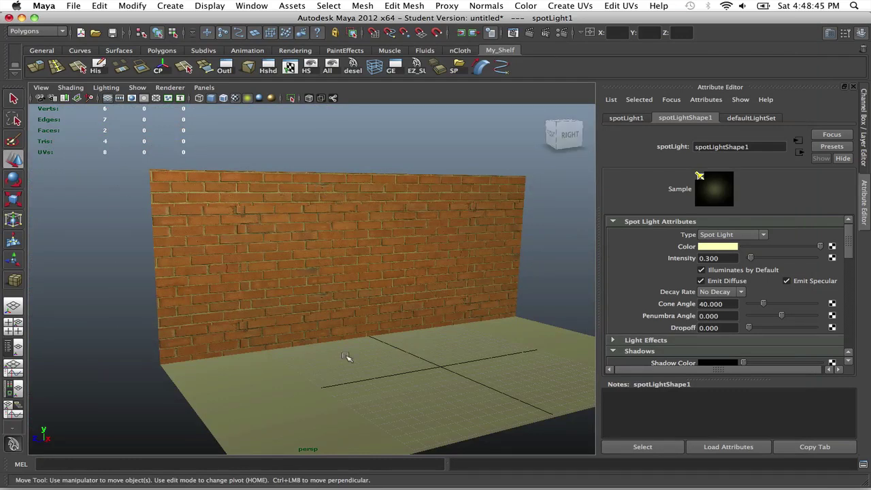
pyautogui.click(335, 216)
pyautogui.keyDown('alt'); pyautogui.moveTo(443, 284); pyautogui.dragTo(398, 282); pyautogui.keyUp('alt')
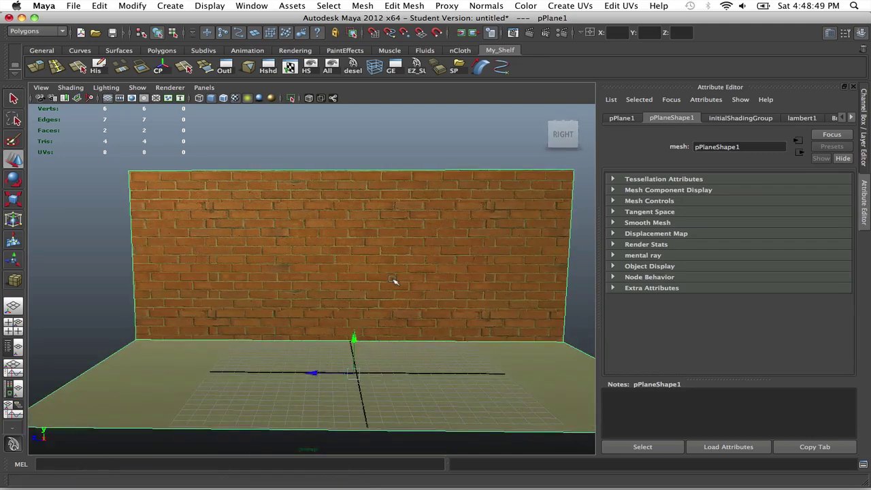
pyautogui.press('r')
pyautogui.moveTo(300, 372); pyautogui.dragTo(381, 298)
pyautogui.keyDown('alt'); pyautogui.moveTo(381, 297); pyautogui.dragTo(399, 296, button='right'); pyautogui.keyUp('alt')
pyautogui.keyDown('alt'); pyautogui.moveTo(398, 295); pyautogui.dragTo(358, 315); pyautogui.keyUp('alt')
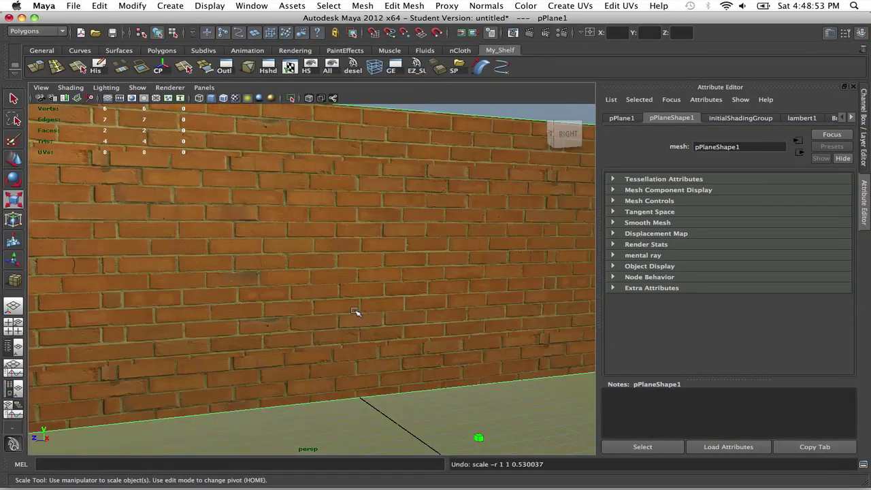
# Select the brick wall's four UVs in the UV Texture Editor and scale them down uniformly to about 0.57
pyautogui.press('f')
pyautogui.moveTo(328, 239); pyautogui.dragTo(345, 235, button='right')
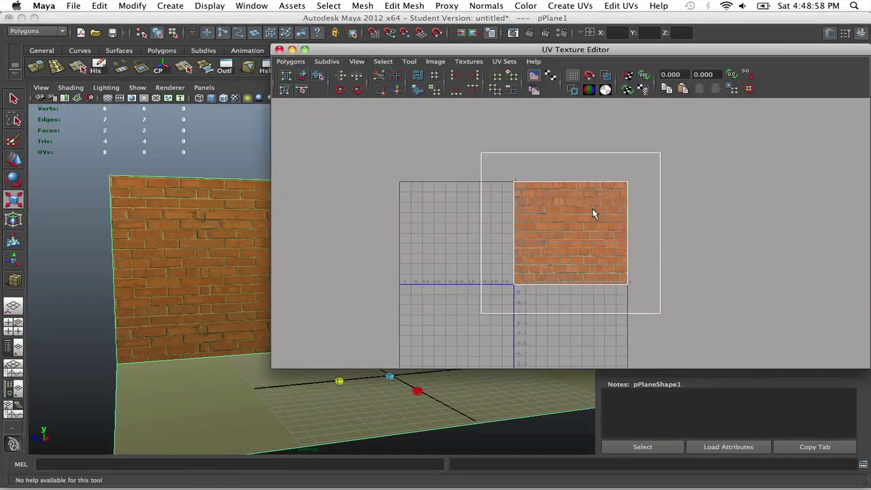
pyautogui.moveTo(591, 215); pyautogui.dragTo(638, 206, button='right')
pyautogui.moveTo(645, 139); pyautogui.dragTo(676, 171)
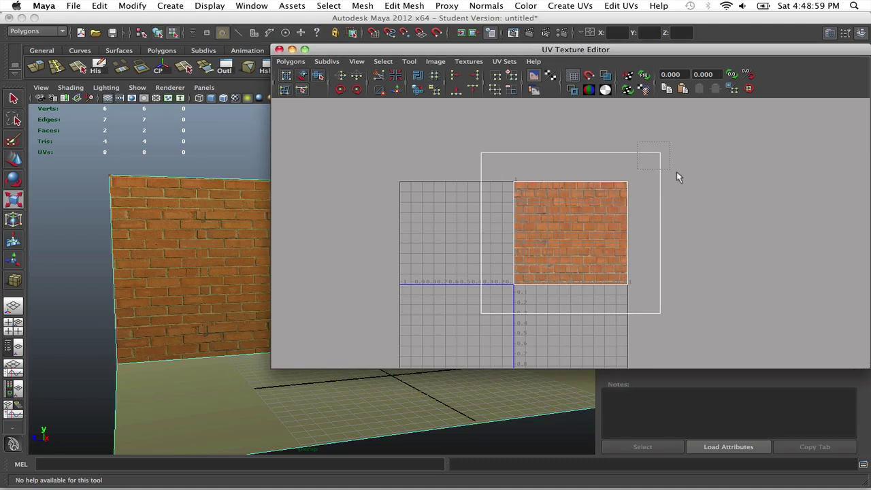
pyautogui.press('r')
pyautogui.keyDown('ctrl'); pyautogui.moveTo(632, 189); pyautogui.dragTo(655, 176, button='right'); pyautogui.keyUp('ctrl')
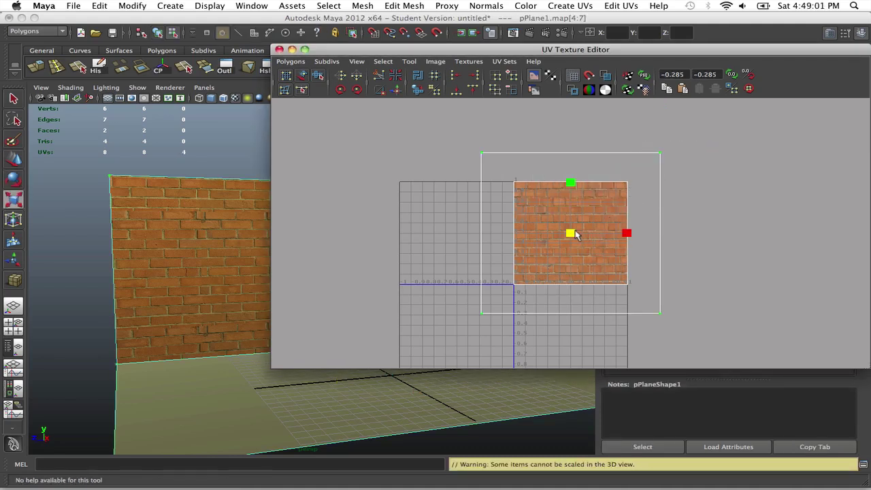
pyautogui.moveTo(570, 232); pyautogui.dragTo(550, 231)
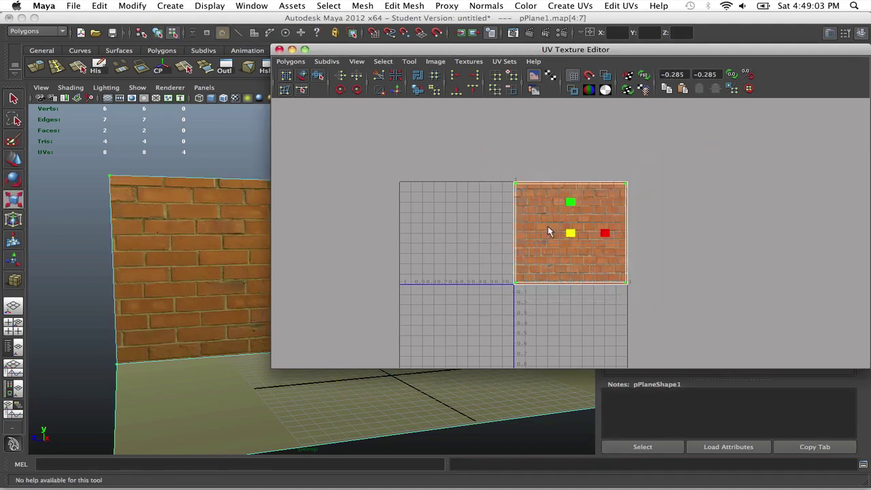
# Try scaling the wall's UVs up by about 2.76, undo both UV scalings and close the UV Texture Editor
pyautogui.moveTo(405, 51); pyautogui.dragTo(554, 52)
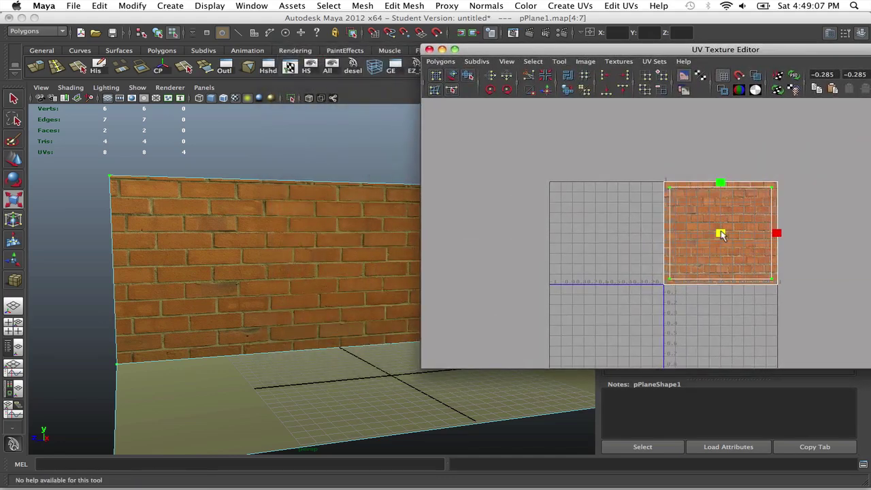
pyautogui.moveTo(720, 233); pyautogui.dragTo(821, 262)
pyautogui.press('z')
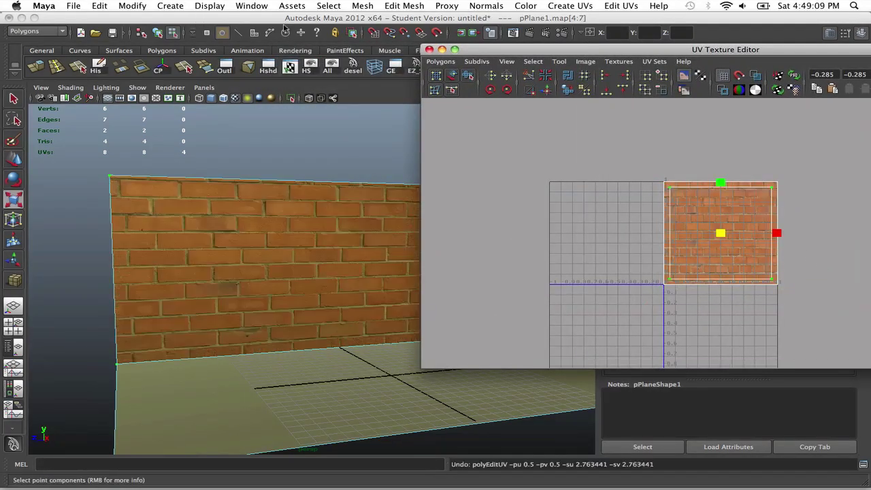
pyautogui.press('z')
pyautogui.click(429, 50)
pyautogui.press('r')
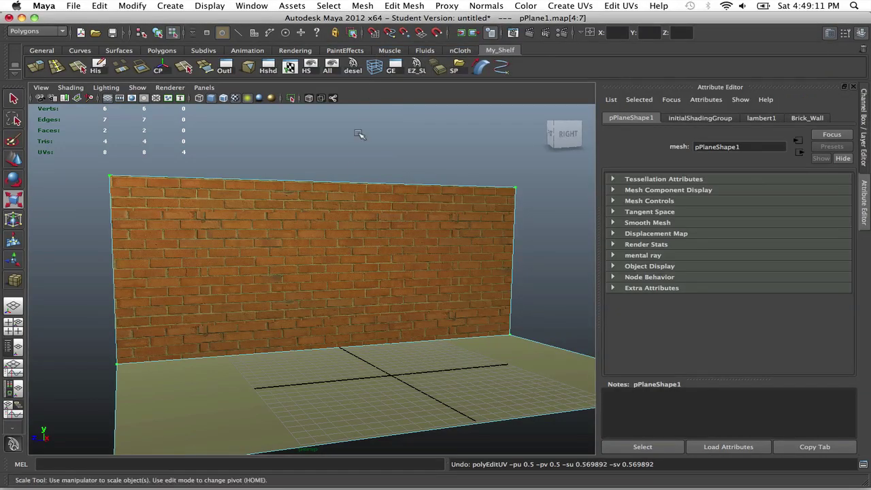
# Deselect the wall, frame it again in an angled close-up and start a new mental ray render
pyautogui.click(358, 167)
pyautogui.scroll(5, 355, 166)
pyautogui.scroll(-5, 355, 166)
pyautogui.keyDown('alt'); pyautogui.moveTo(357, 167); pyautogui.dragTo(390, 229); pyautogui.keyUp('alt')
pyautogui.scroll(4, 400, 232)
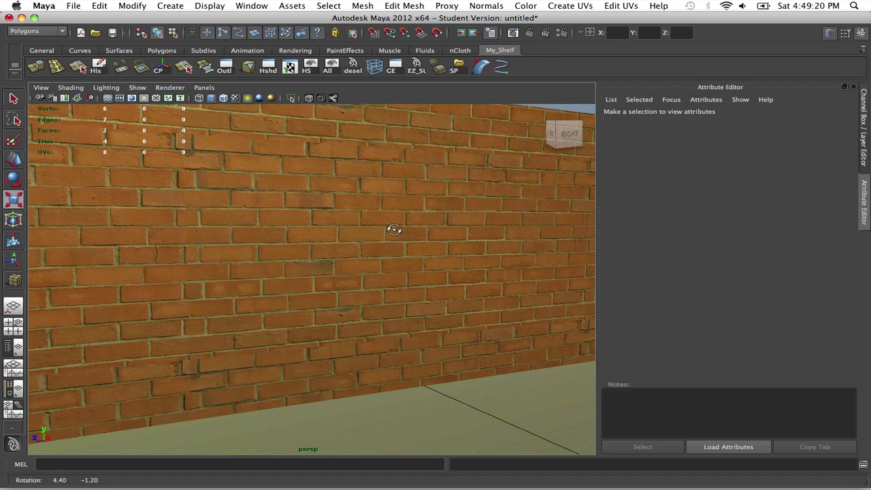
pyautogui.click(530, 32)
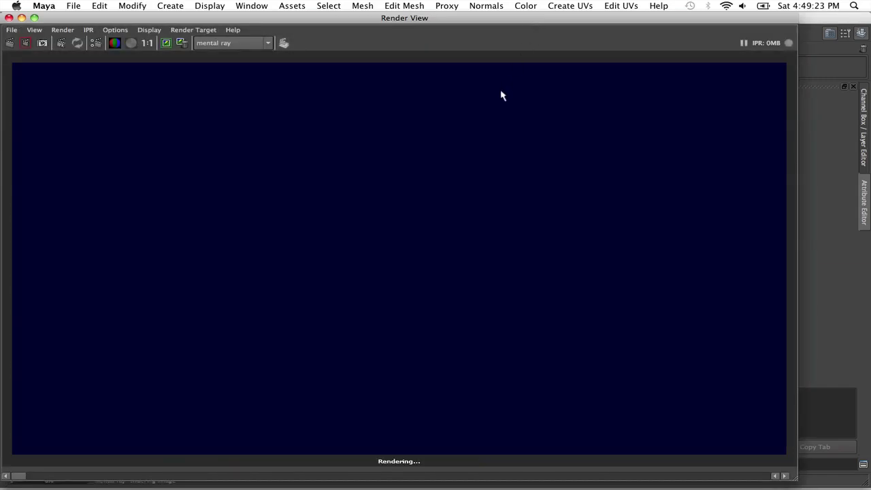